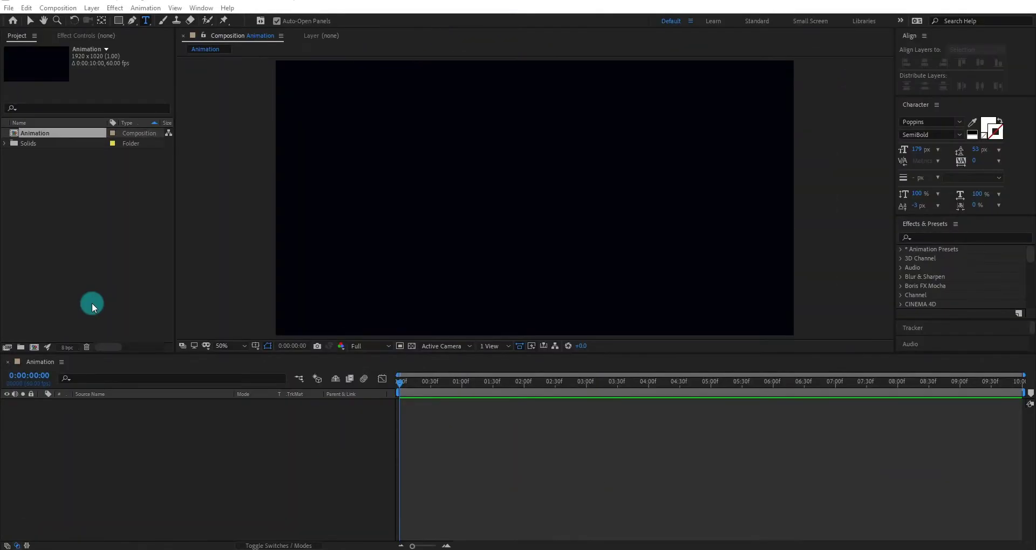
# Review the Animation composition's size, frame rate and duration settings.
pyautogui.rightClick(325, 462)
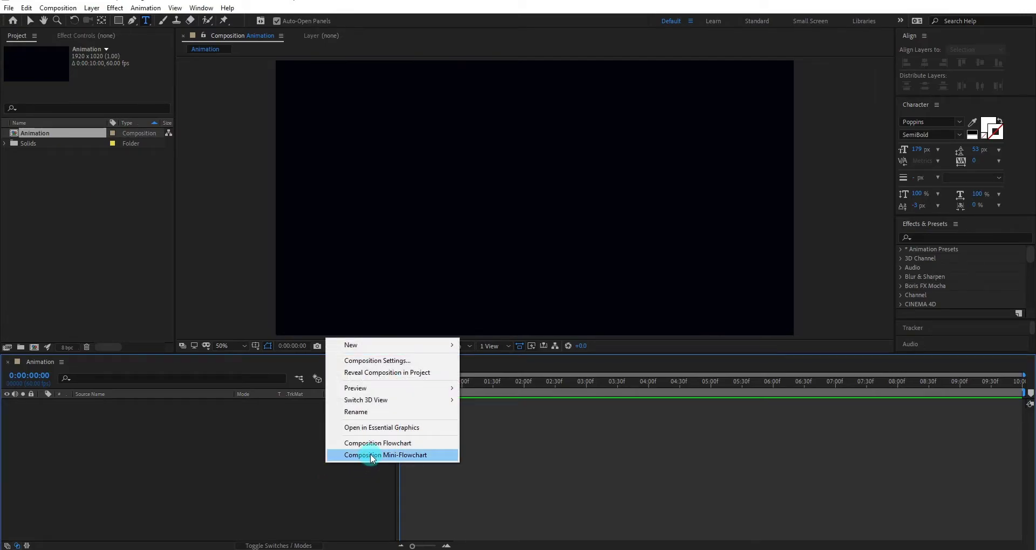
pyautogui.click(373, 361)
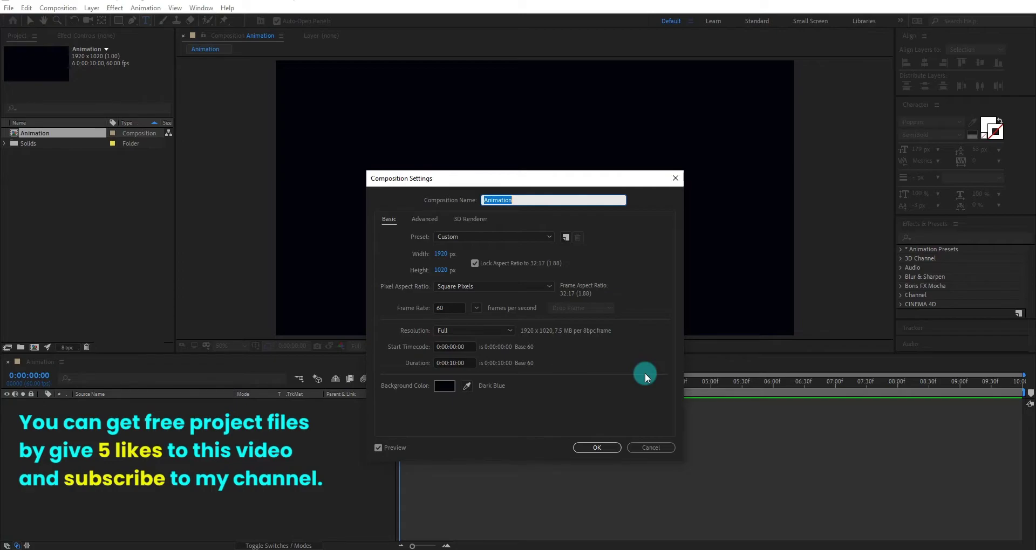
pyautogui.click(603, 447)
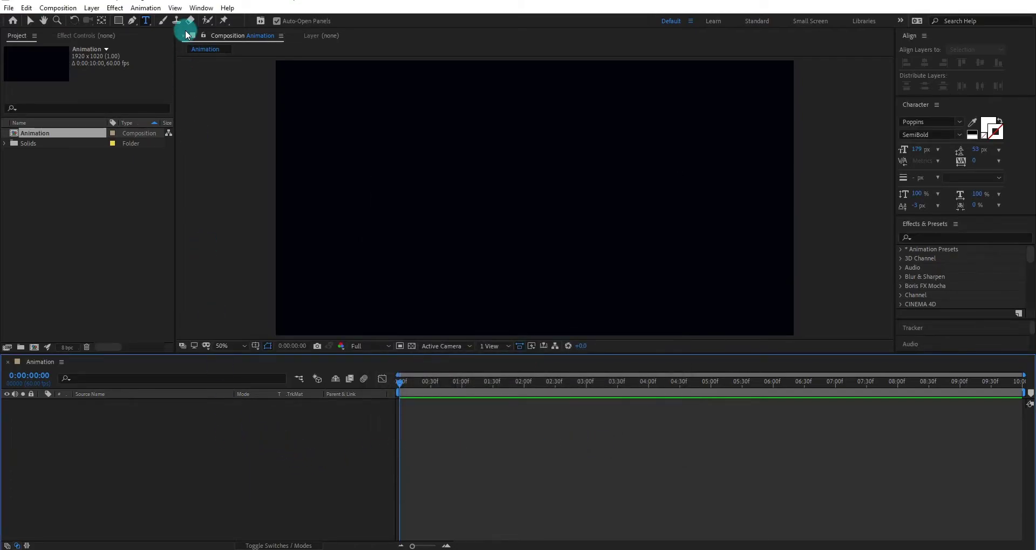
# Add a text layer reading "ROAYALz" and centre it horizontally and vertically in the composition.
pyautogui.click(147, 20)
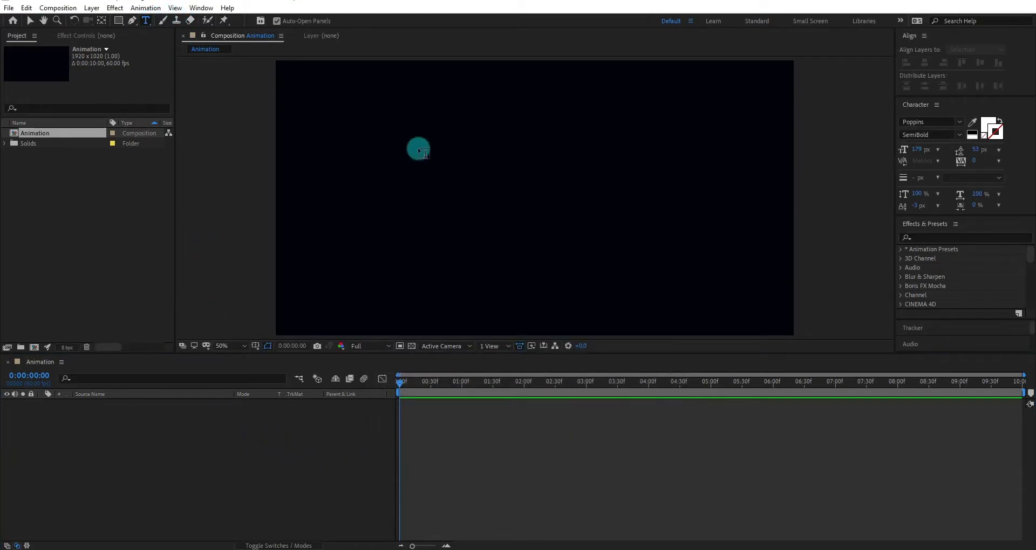
pyautogui.click(453, 198)
pyautogui.write('ROAYALz')
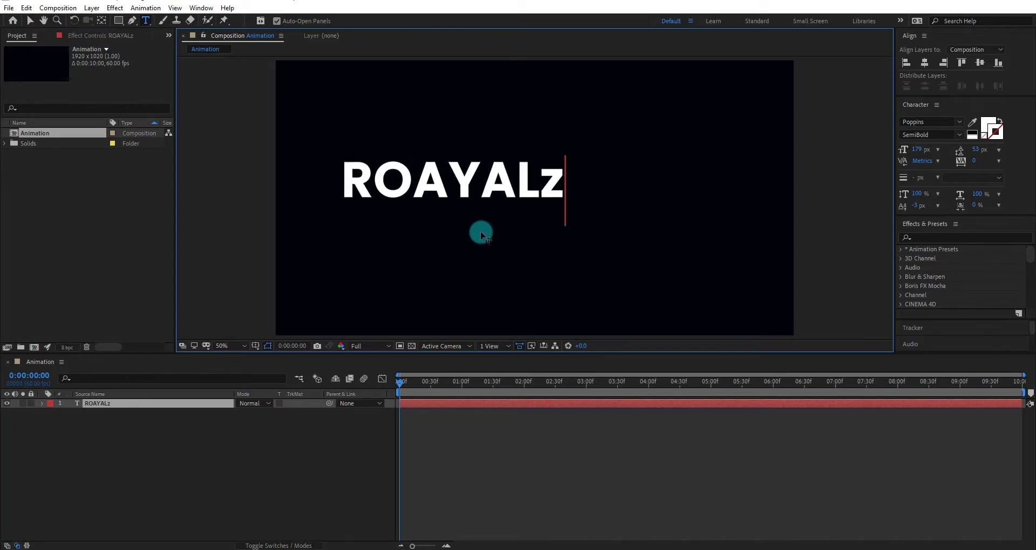
pyautogui.click(30, 21)
pyautogui.moveTo(511, 193); pyautogui.dragTo(583, 229)
pyautogui.click(977, 63)
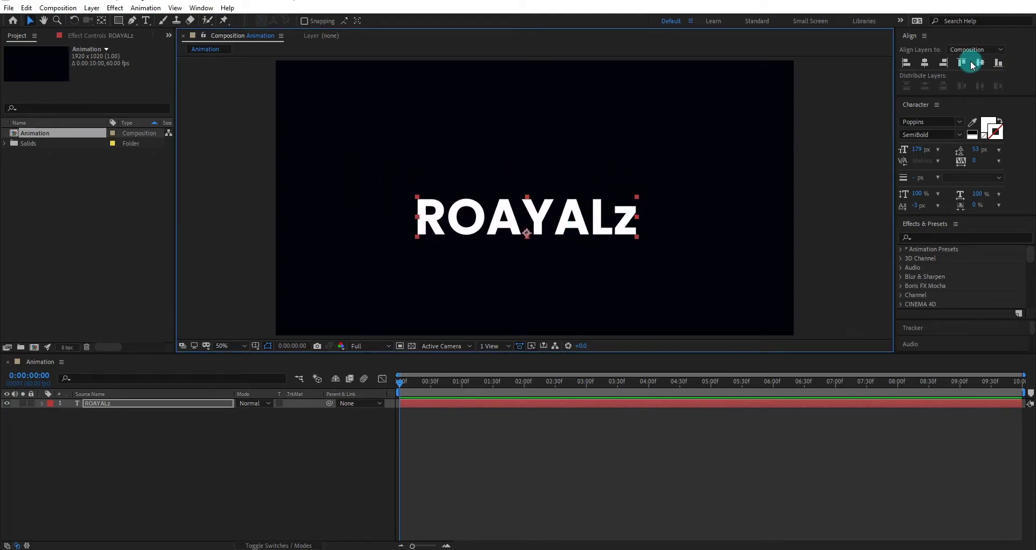
pyautogui.click(925, 62)
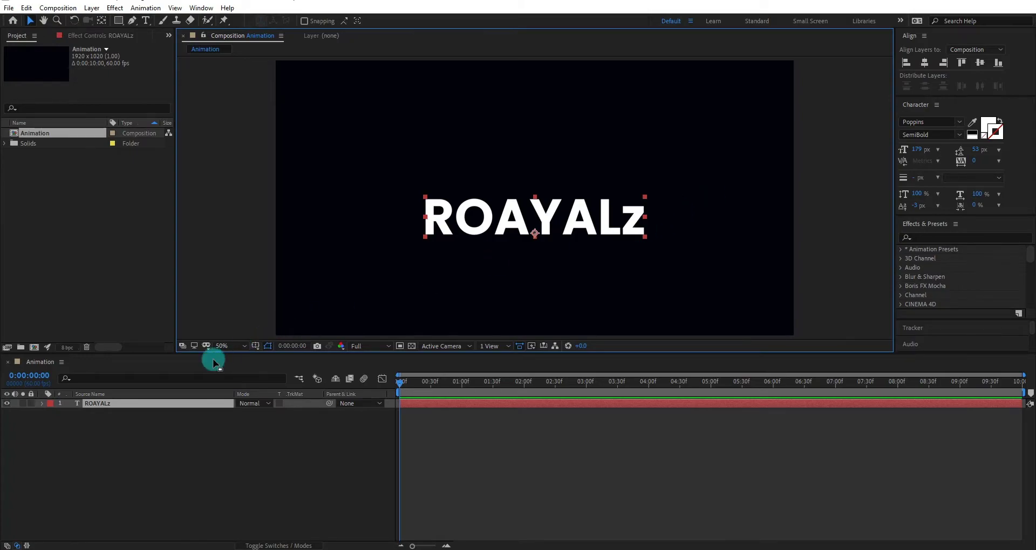
# Add a Gradient Overlay layer style to the ROAYALz text layer.
pyautogui.rightClick(128, 403)
pyautogui.moveTo(199, 238)
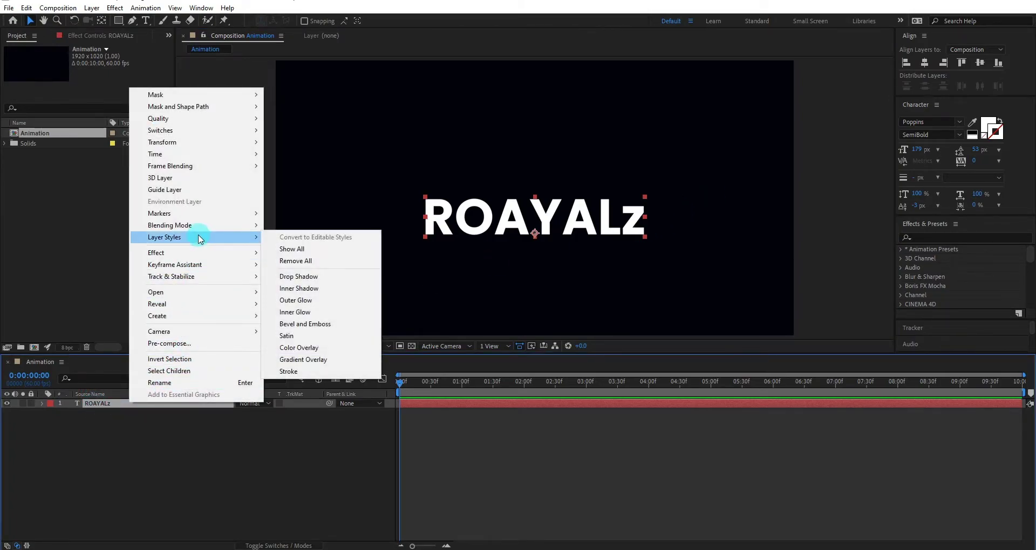
pyautogui.click(320, 365)
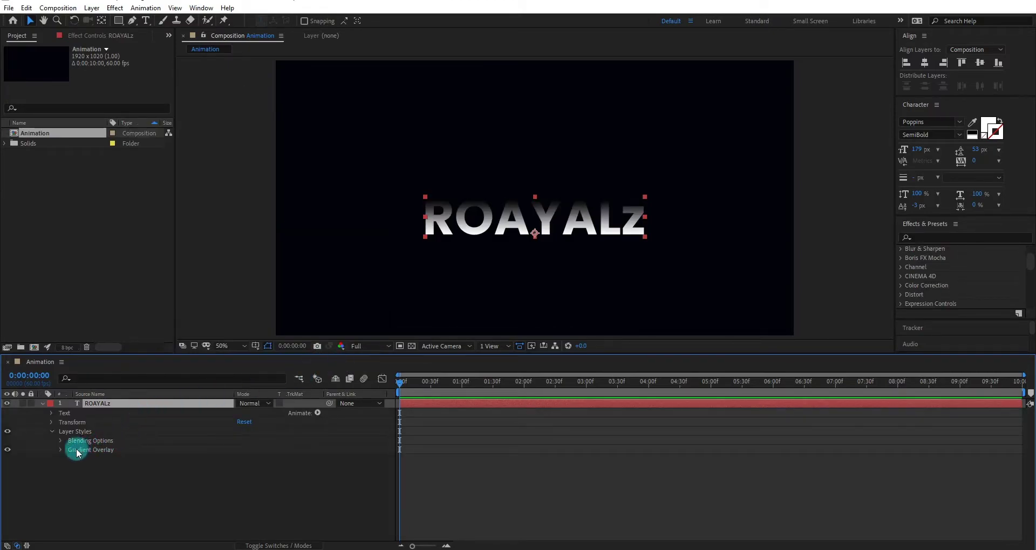
# Edit the Gradient Overlay colors, setting the end stop to white and the start stop to light grey B5B5B5.
pyautogui.click(58, 450)
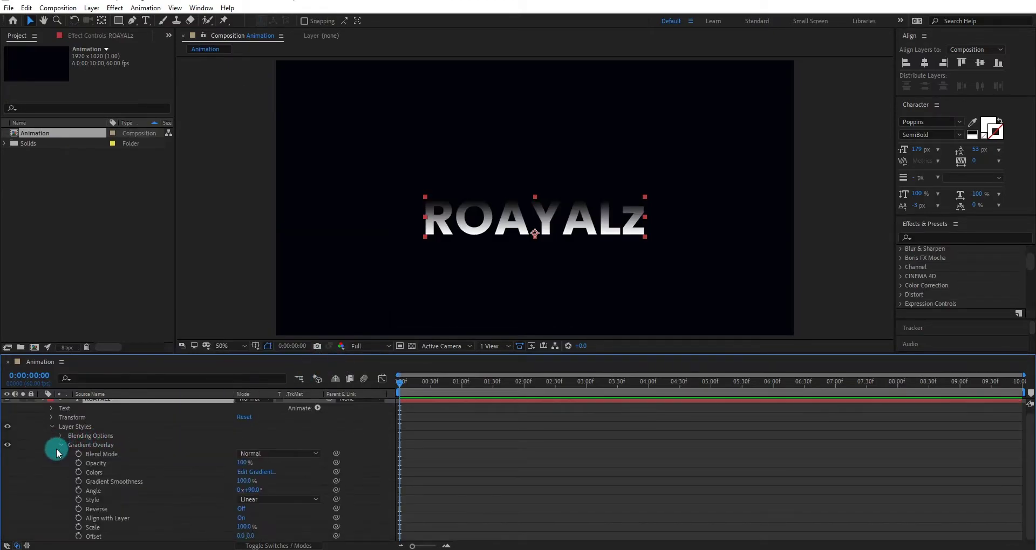
pyautogui.click(263, 472)
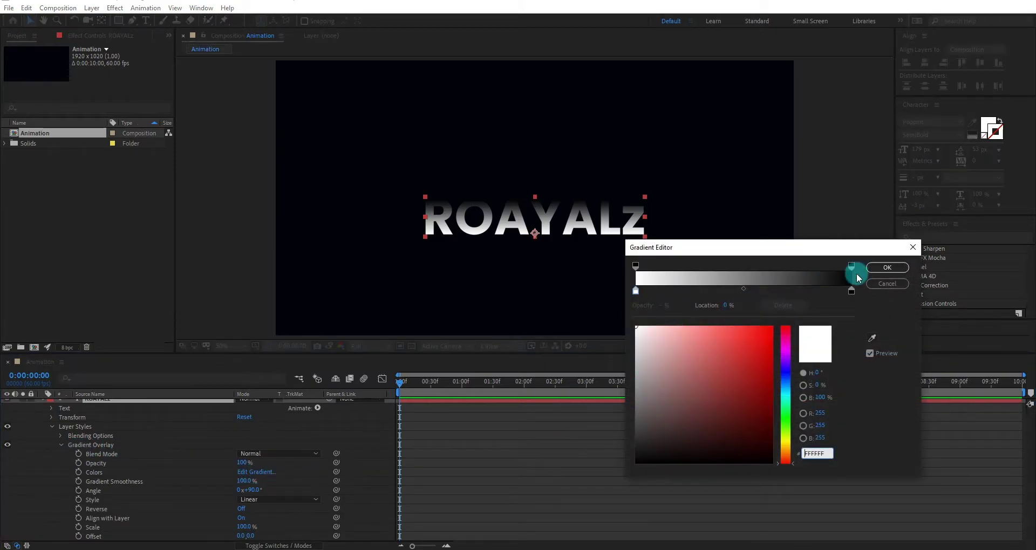
pyautogui.click(852, 292)
pyautogui.moveTo(644, 328); pyautogui.dragTo(594, 321)
pyautogui.click(635, 291)
pyautogui.moveTo(640, 352); pyautogui.dragTo(611, 365)
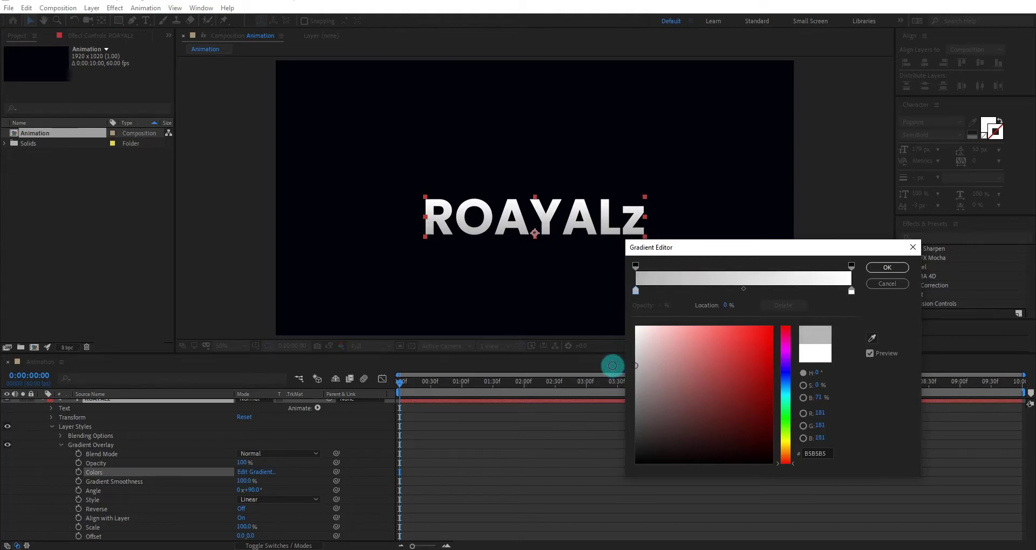
pyautogui.click(887, 267)
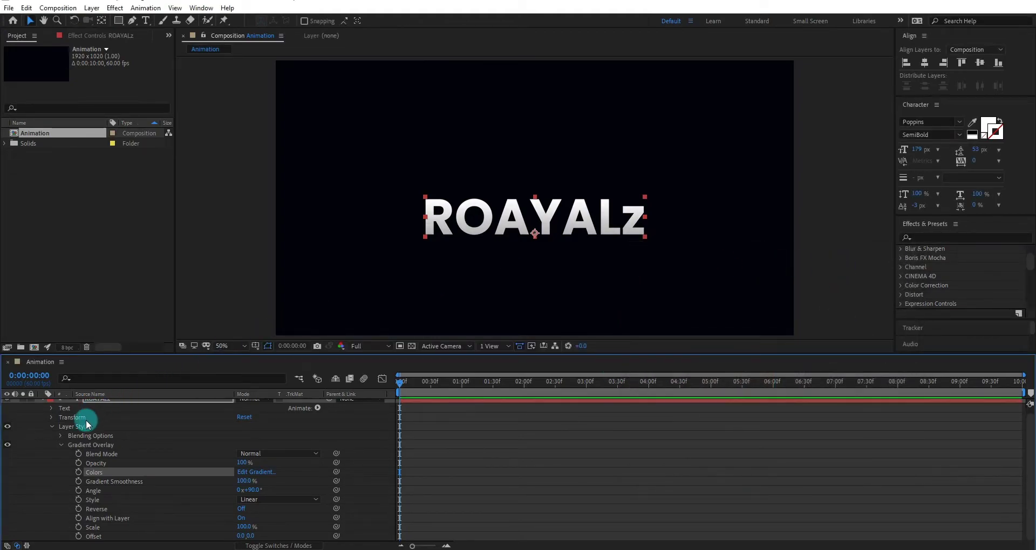
pyautogui.scroll(1, 79, 434)
pyautogui.click(52, 432)
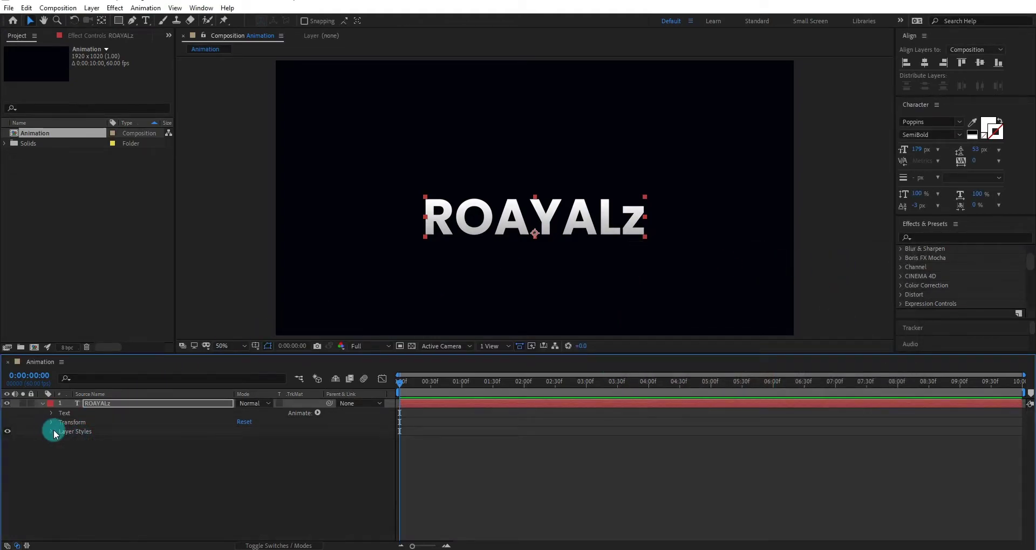
# Add a Position text animator to the ROAYALz layer and set its position to 0.0, 54.0.
pyautogui.click(318, 413)
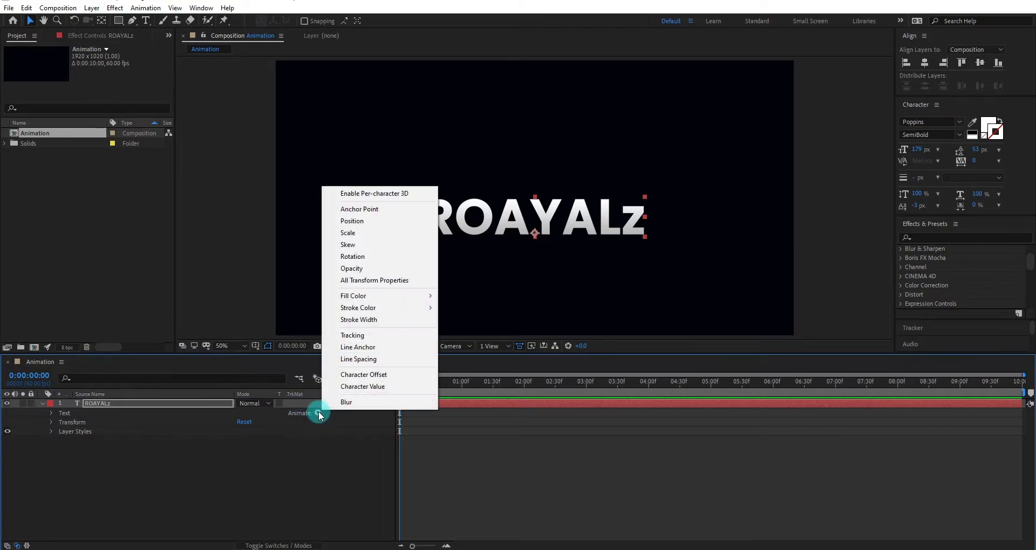
pyautogui.click(386, 222)
pyautogui.click(140, 455)
pyautogui.moveTo(252, 468)
pyautogui.mouseDown()
pyautogui.moveTo(282, 468)
pyautogui.moveTo(251, 468)
pyautogui.mouseUp()
pyautogui.click(65, 455)
# Add an Opacity property to Animator 1 and set it to 0%.
pyautogui.click(317, 450)
pyautogui.click(343, 454)
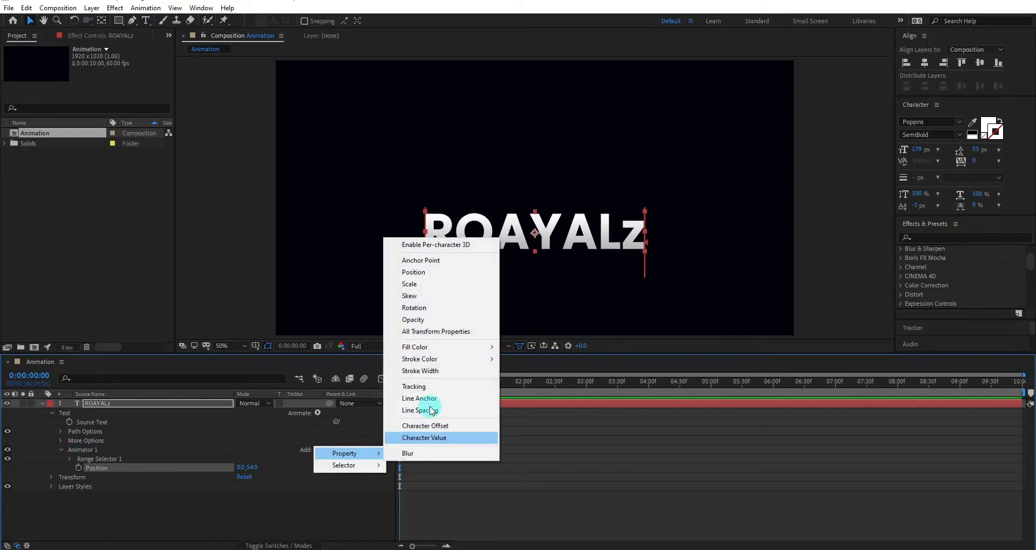
pyautogui.click(451, 319)
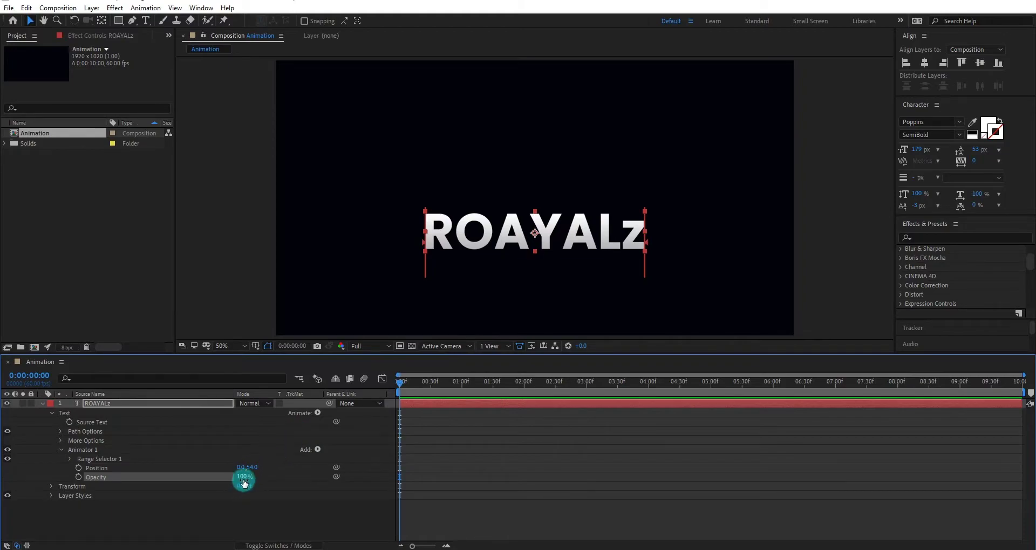
pyautogui.moveTo(244, 477); pyautogui.dragTo(110, 477)
# Keyframe Range Selector 1's Offset at 0% at the composition start and 100% at the one-second mark.
pyautogui.click(63, 450)
pyautogui.click(71, 459)
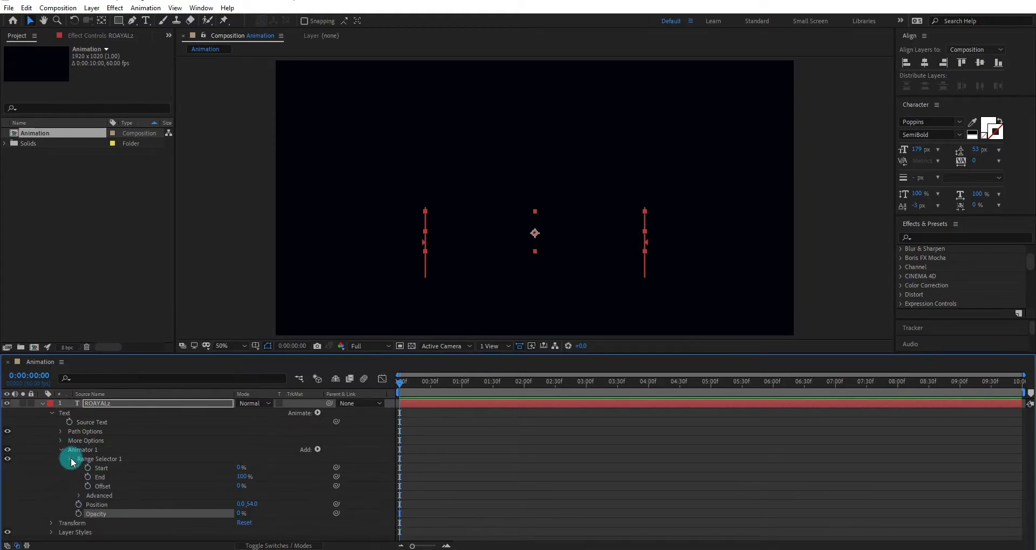
pyautogui.click(87, 486)
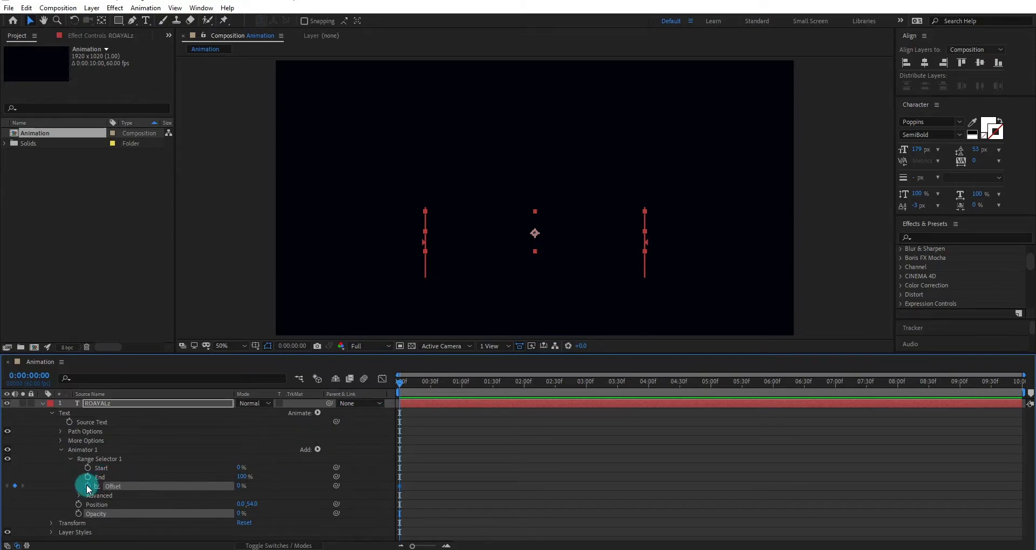
pyautogui.click(462, 388)
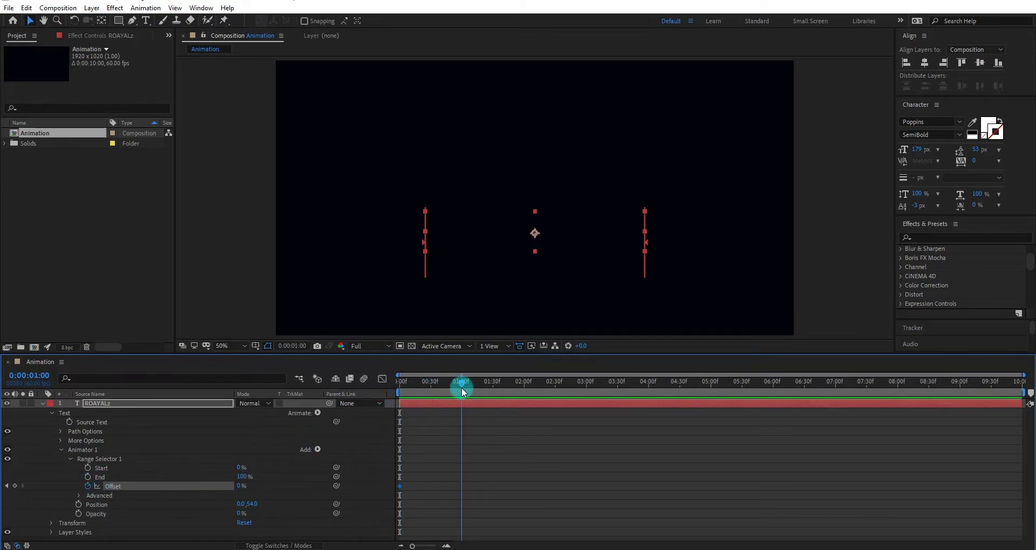
pyautogui.moveTo(244, 485); pyautogui.dragTo(416, 490)
# Move the second Offset keyframe from one second to frame 46 and return to the composition start.
pyautogui.moveTo(453, 374); pyautogui.dragTo(447, 404)
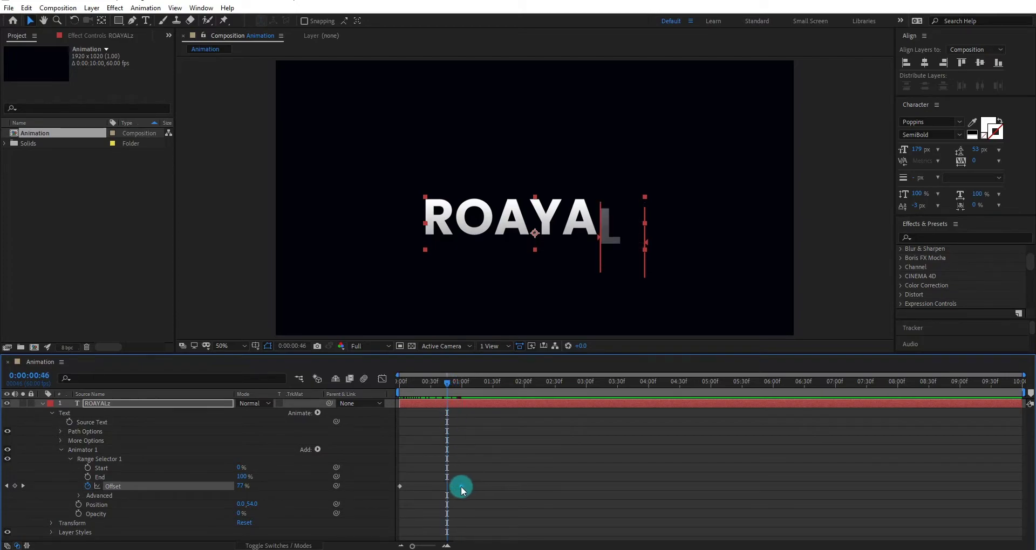
pyautogui.moveTo(461, 490); pyautogui.dragTo(446, 487)
pyautogui.moveTo(446, 384); pyautogui.dragTo(399, 395)
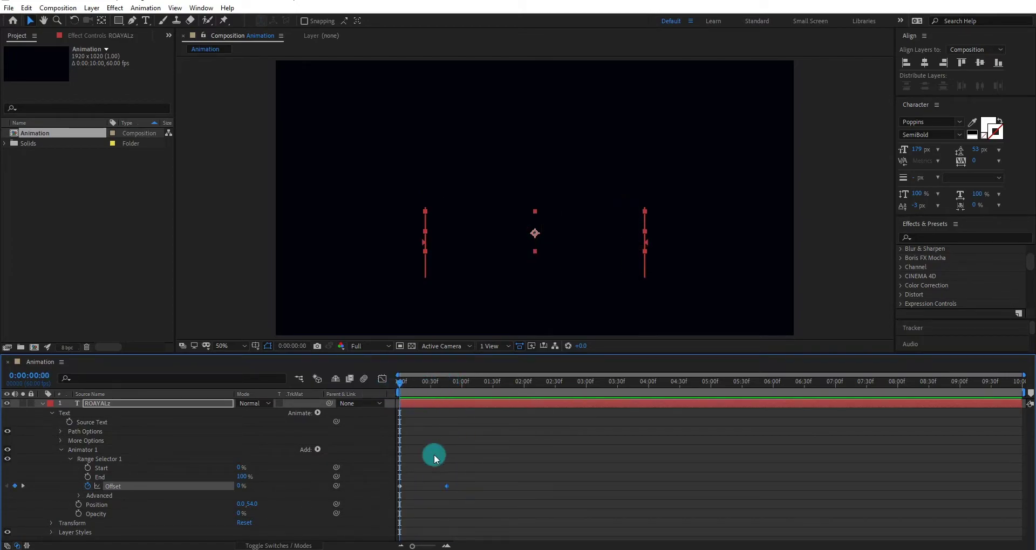
# Apply Easy Ease to both Offset keyframes of the text animator.
pyautogui.rightClick(400, 486)
pyautogui.moveTo(445, 486)
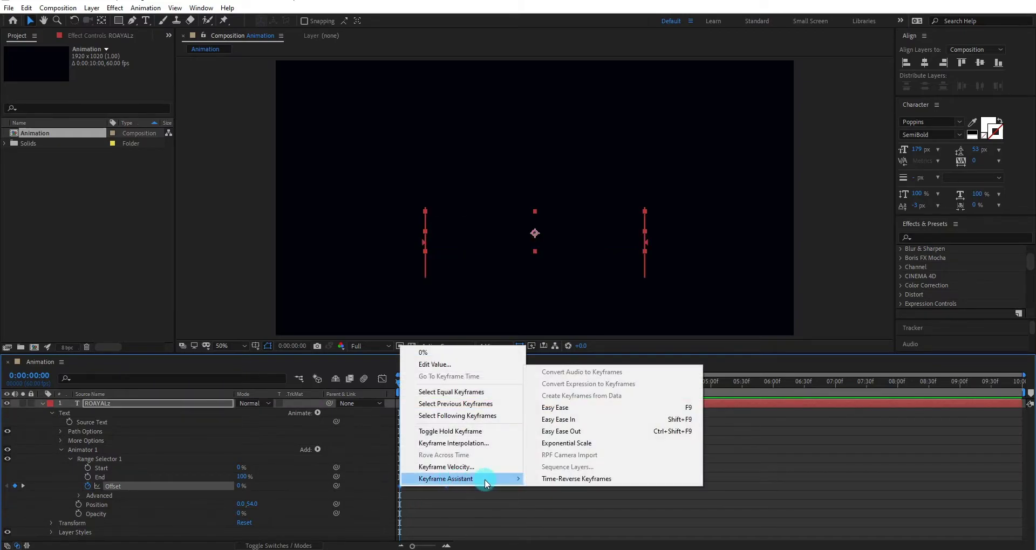
pyautogui.click(588, 405)
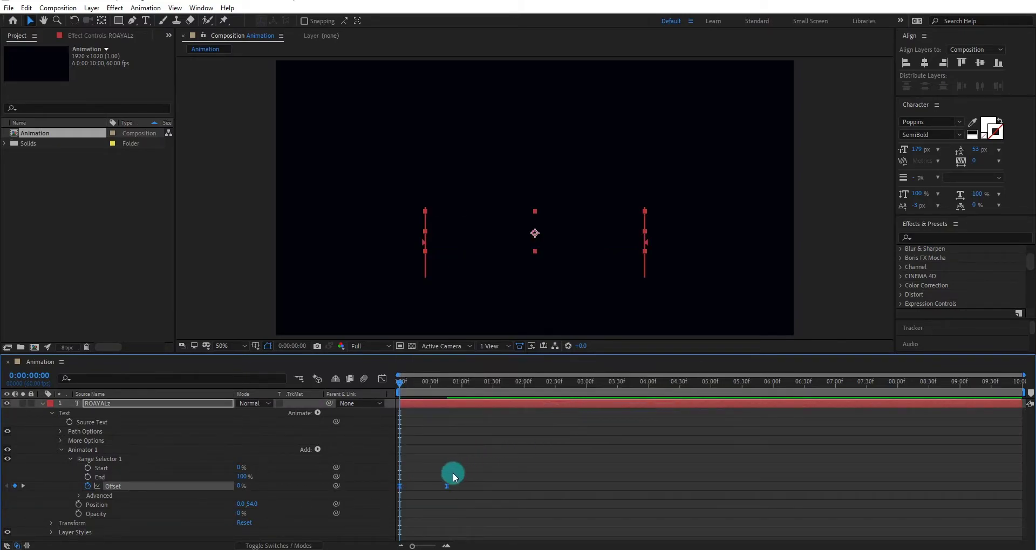
# In the Offset speed graph, place the end keyframe at one second and shorten the easing handles of both keyframes.
pyautogui.click(383, 379)
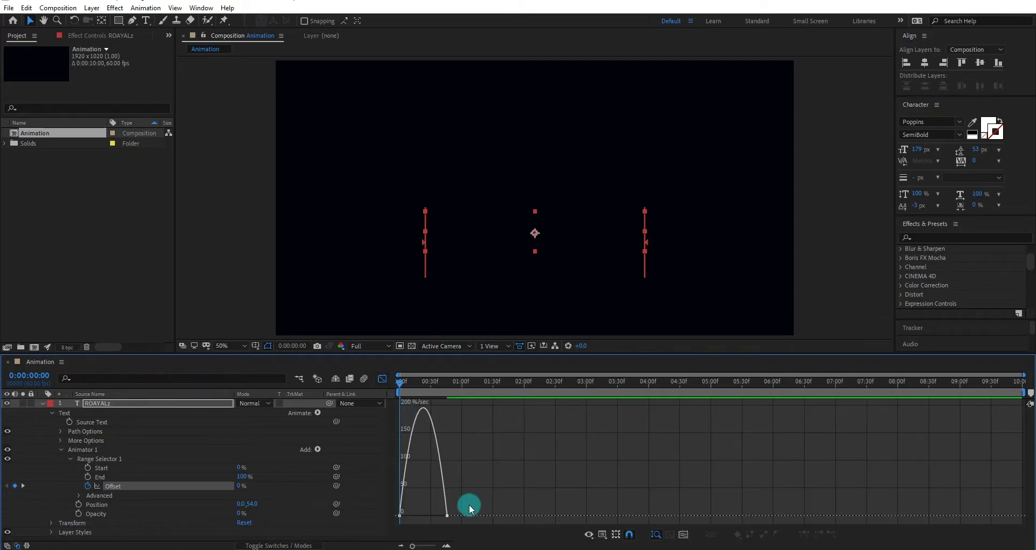
pyautogui.rightClick(476, 451)
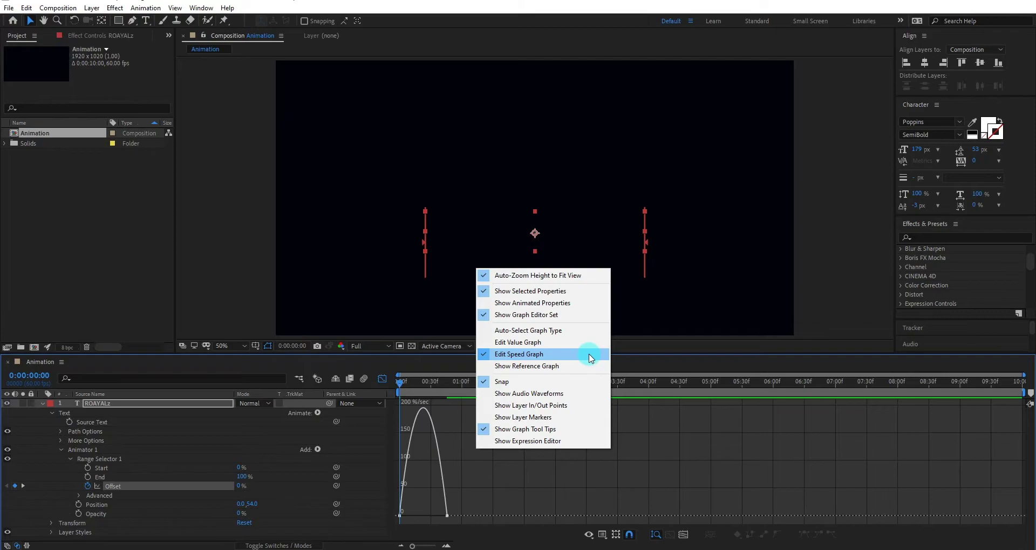
pyautogui.click(508, 472)
pyautogui.moveTo(462, 512); pyautogui.dragTo(406, 516)
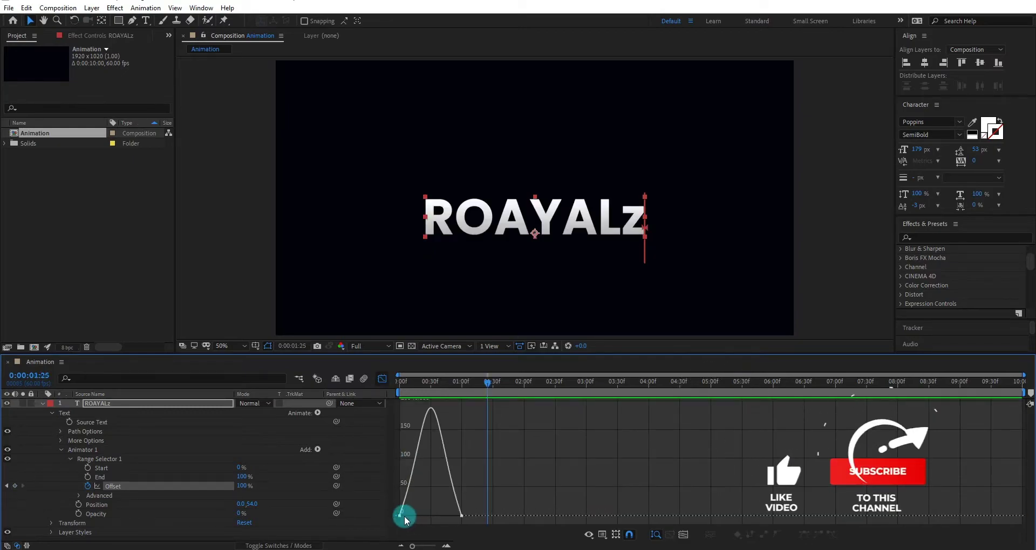
pyautogui.moveTo(403, 516)
pyautogui.mouseDown()
pyautogui.moveTo(455, 517)
pyautogui.moveTo(410, 520)
pyautogui.mouseUp()
# Preview the text reveal from the composition start, then return from the speed graph to the layer timeline.
pyautogui.moveTo(405, 384); pyautogui.dragTo(367, 390)
pyautogui.press('space')
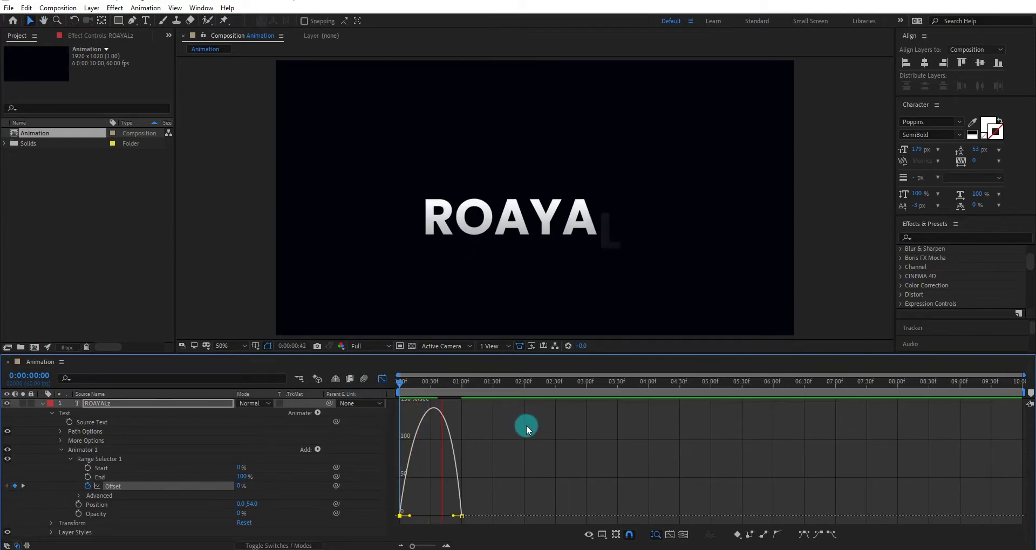
pyautogui.press('space')
pyautogui.click(382, 379)
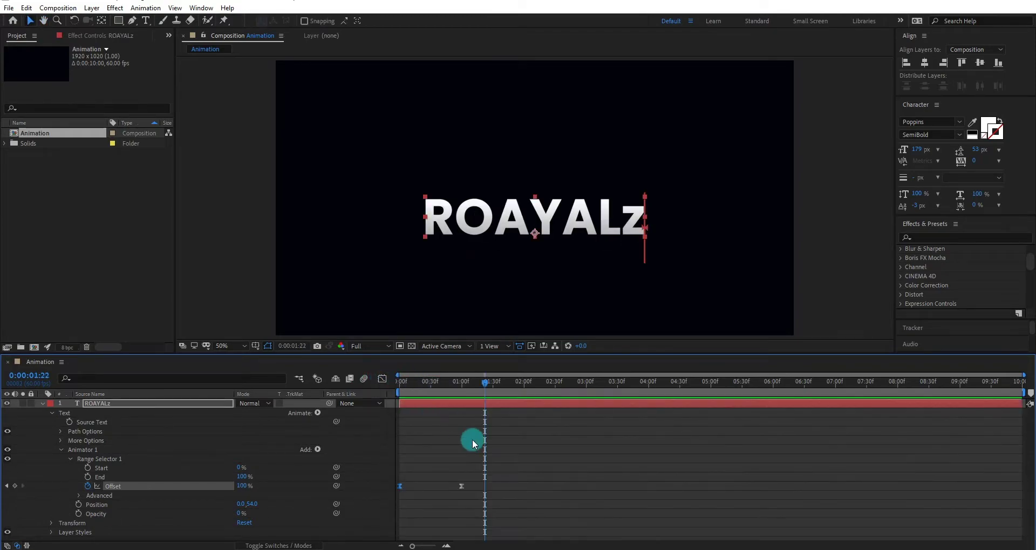
# Duplicate the ROAYALz text layer and nudge the copy upward so it partly overlaps the original.
pyautogui.press('u')
pyautogui.hotkey('ctrl', 'd')
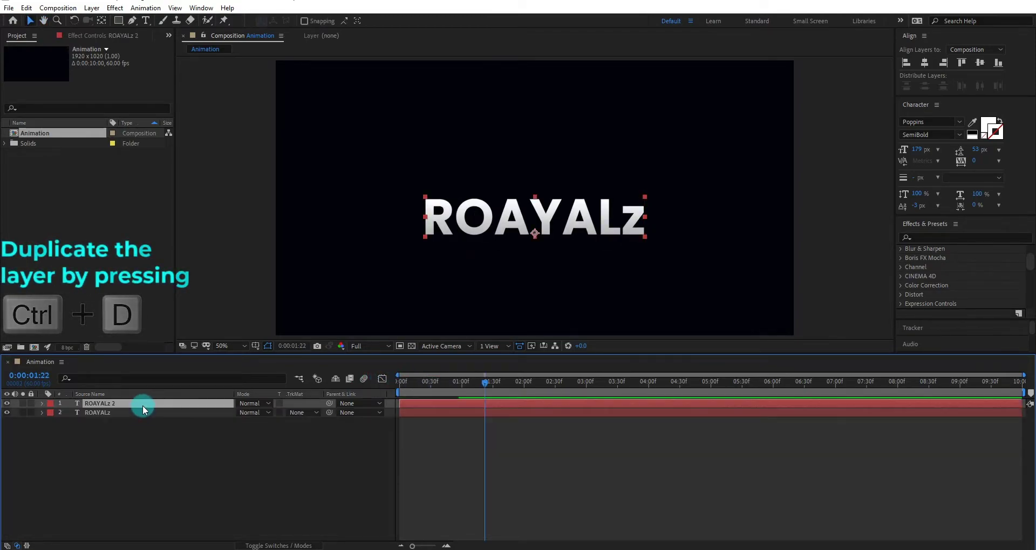
pyautogui.hotkey('shift', 'Up')
pyautogui.hotkey('shift', 'Up')
pyautogui.hotkey('shift', 'Up')
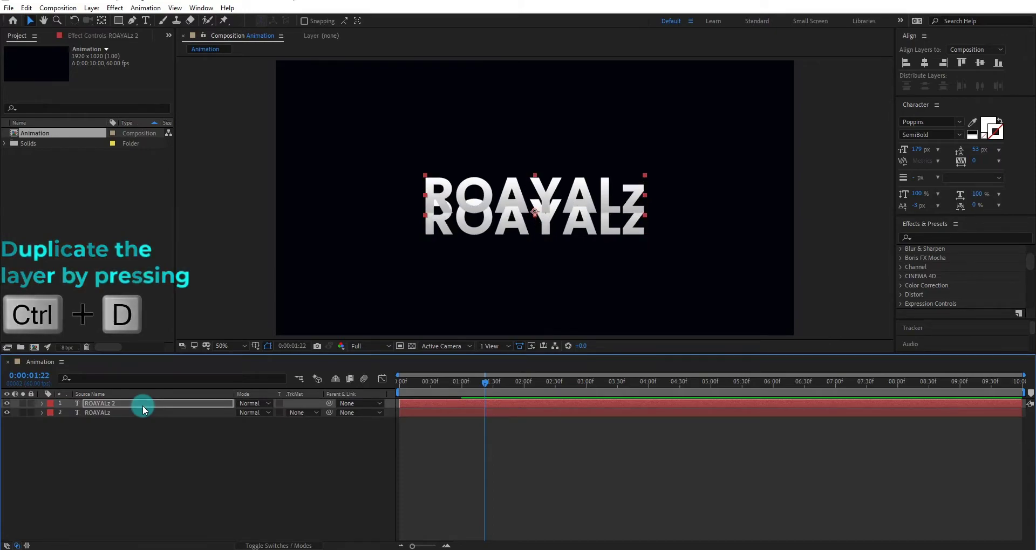
pyautogui.hotkey('shift', 'Up')
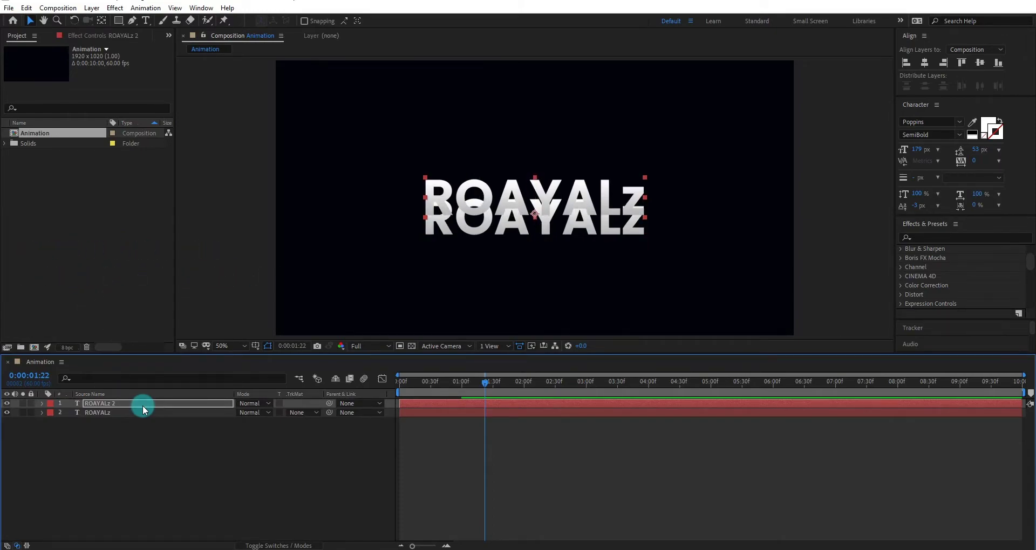
pyautogui.hotkey('shift', 'Down')
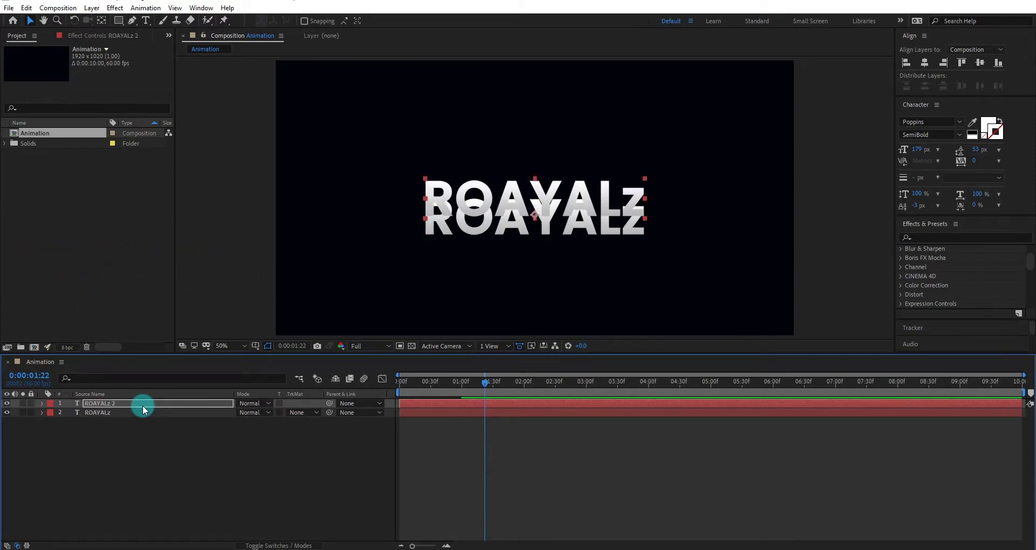
# Delete the Gradient Overlay layer style from the duplicate text layer ROAYALz 2.
pyautogui.click(42, 403)
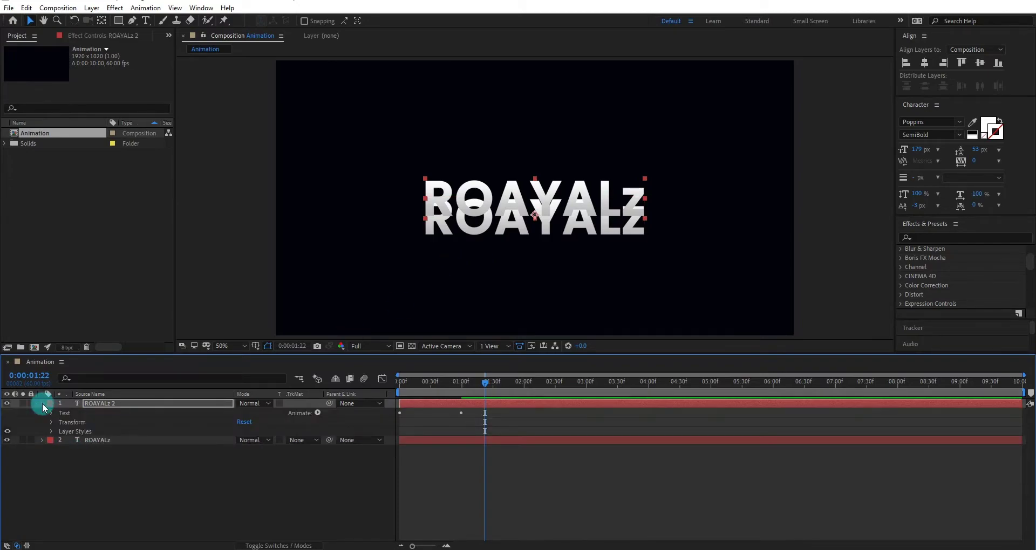
pyautogui.click(53, 432)
pyautogui.click(91, 450)
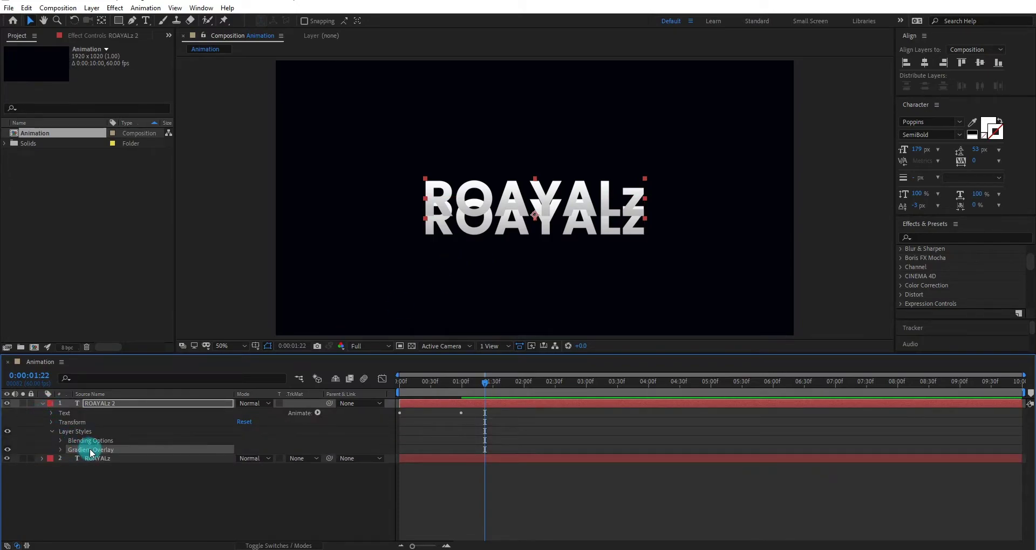
pyautogui.press('Delete')
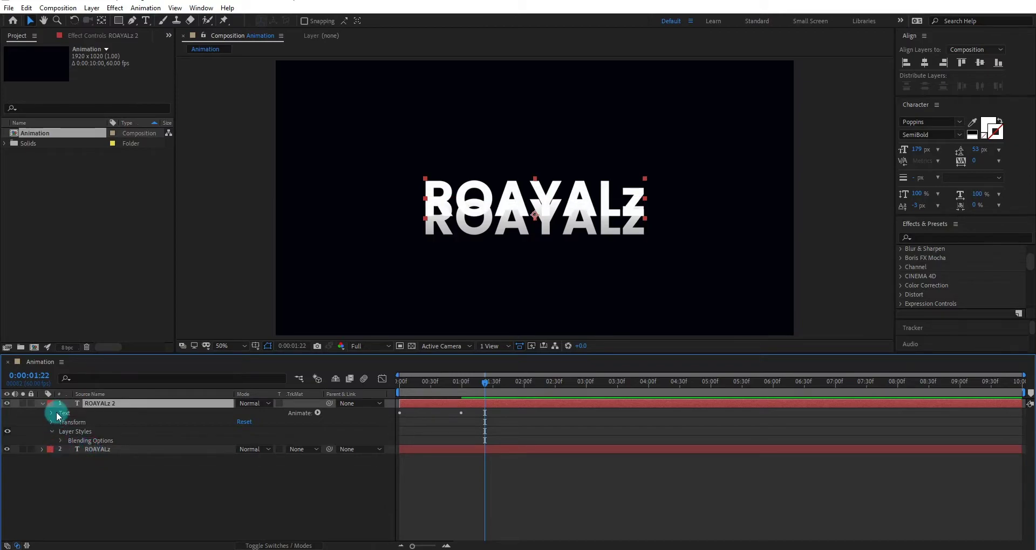
pyautogui.click(42, 403)
# Swap the fill and stroke of the ROAYALz 2 text and set its stroke colour to yellow FFC600.
pyautogui.click(1001, 121)
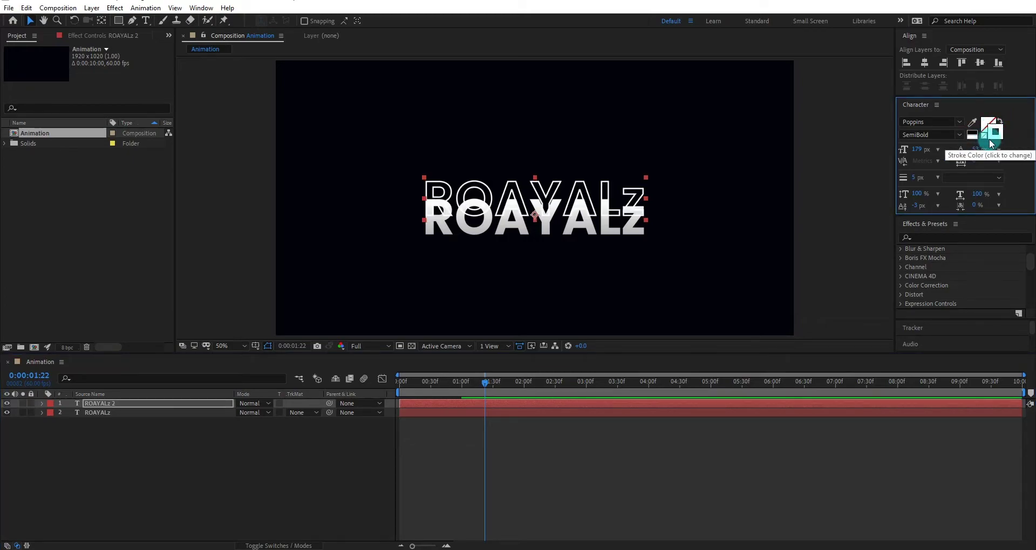
pyautogui.click(990, 137)
pyautogui.click(171, 272)
pyautogui.moveTo(143, 220); pyautogui.dragTo(170, 141)
pyautogui.moveTo(178, 274); pyautogui.dragTo(176, 282)
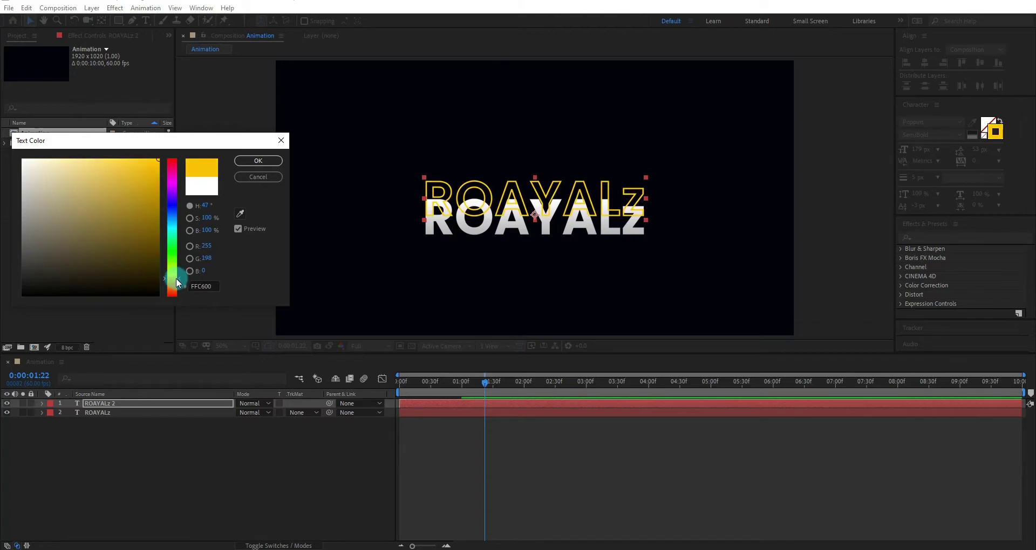
pyautogui.click(267, 163)
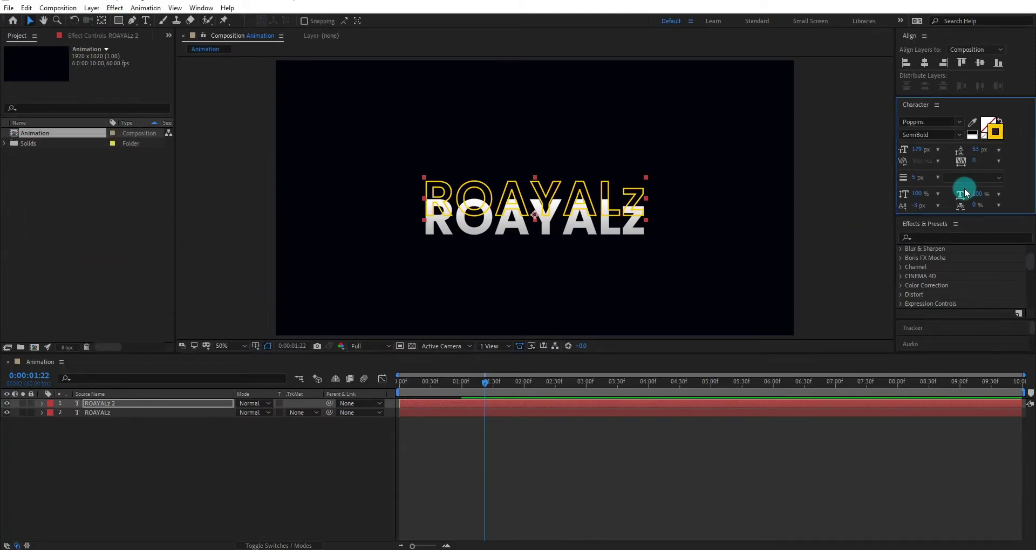
# Set the stroke width of the outlined ROAYALz 2 text to 6 px.
pyautogui.click(914, 180)
pyautogui.write('6')
pyautogui.press('Return')
pyautogui.click(581, 499)
# Draw a rectangular mask on ROAYALz 2 that keeps only the upper part of the outlined letters above the white text.
pyautogui.click(126, 404)
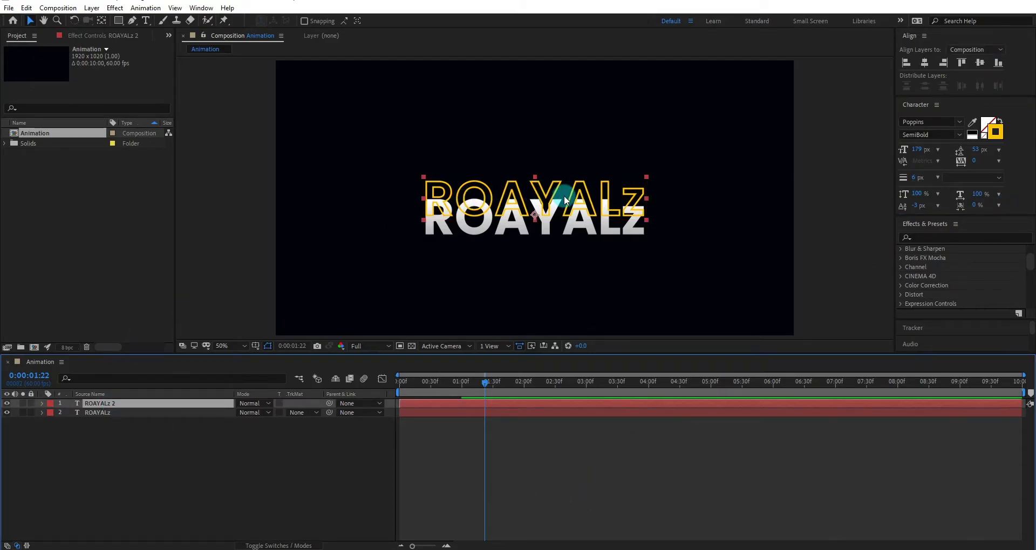
pyautogui.scroll(2, 565, 195)
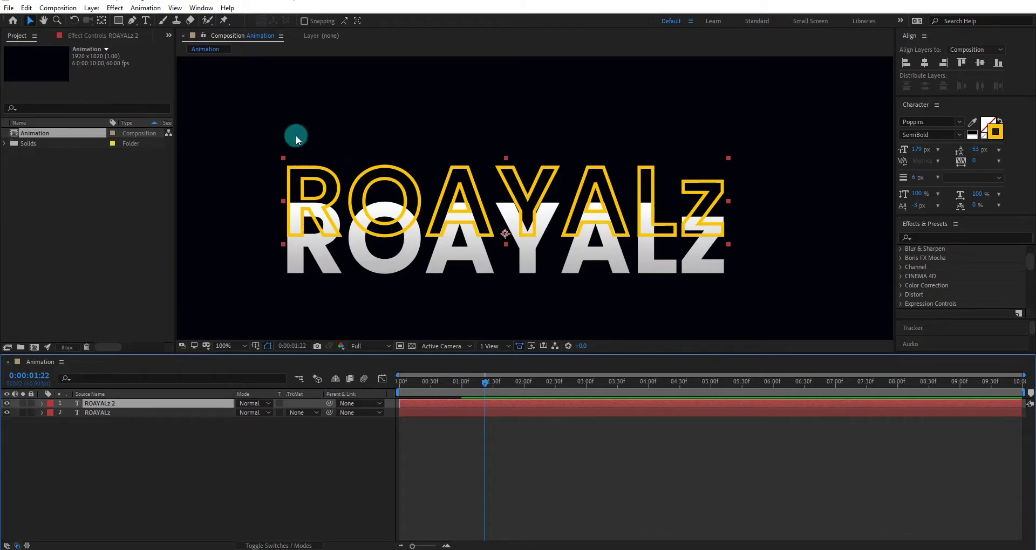
pyautogui.click(118, 20)
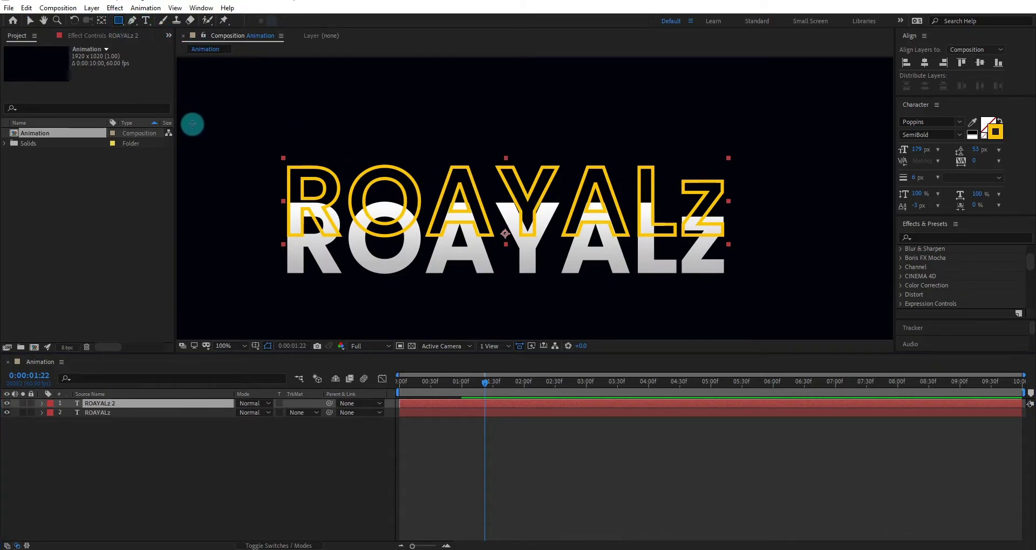
pyautogui.moveTo(179, 115); pyautogui.dragTo(769, 200)
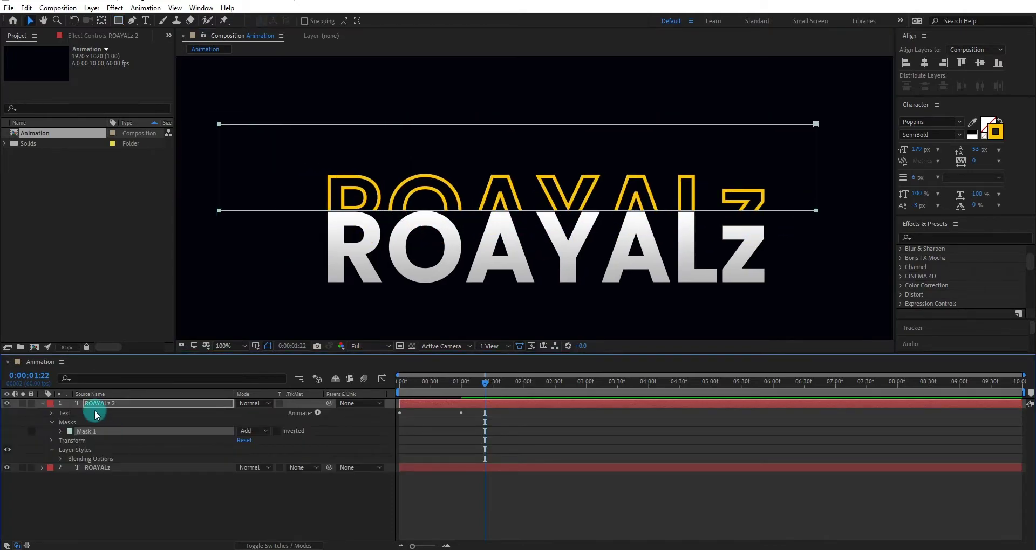
# Nudge the ROAYALz 2 layer upward and its mask back downward so the crop edge stays just above the white text.
pyautogui.click(120, 401)
pyautogui.press('Up')
pyautogui.press('Up')
pyautogui.press('Up')
pyautogui.click(107, 431)
pyautogui.press('Down')
pyautogui.press('Down')
pyautogui.press('Down')
pyautogui.click(124, 404)
pyautogui.click(119, 427)
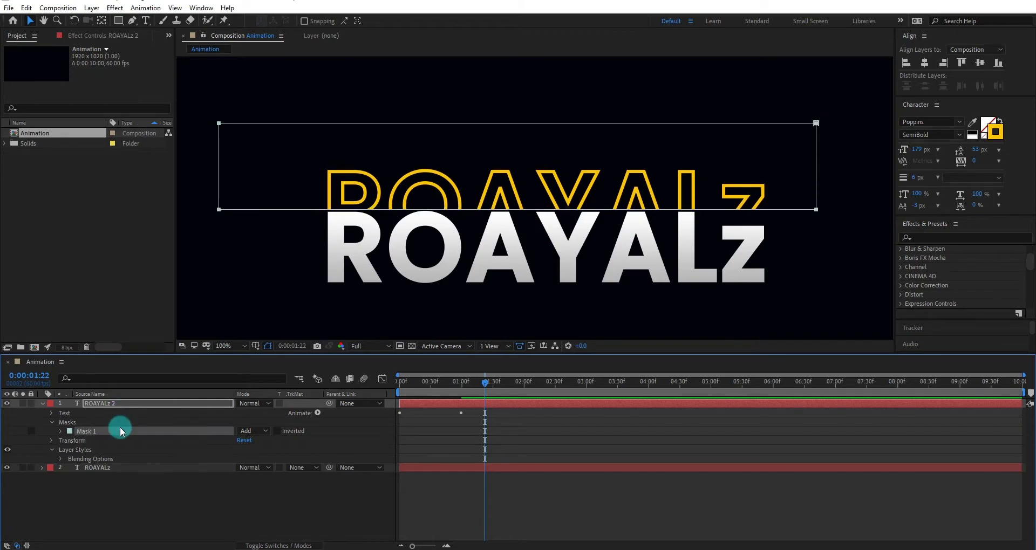
pyautogui.click(124, 404)
pyautogui.click(130, 430)
pyautogui.click(458, 312)
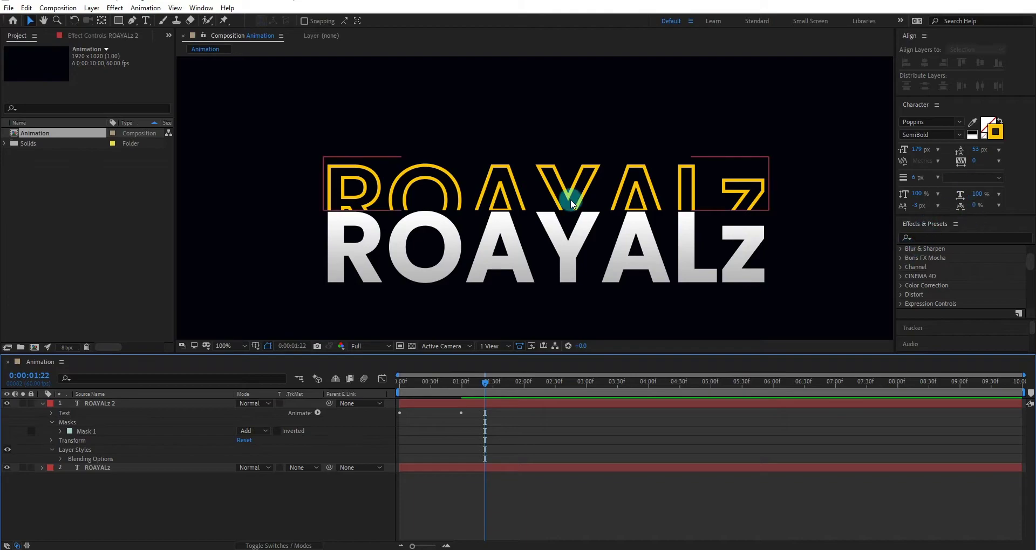
# Nudge the ROAYALz 2 mask slightly upward to leave a thin gap between the yellow outline and the white text.
pyautogui.scroll(-2, 555, 197)
pyautogui.click(167, 404)
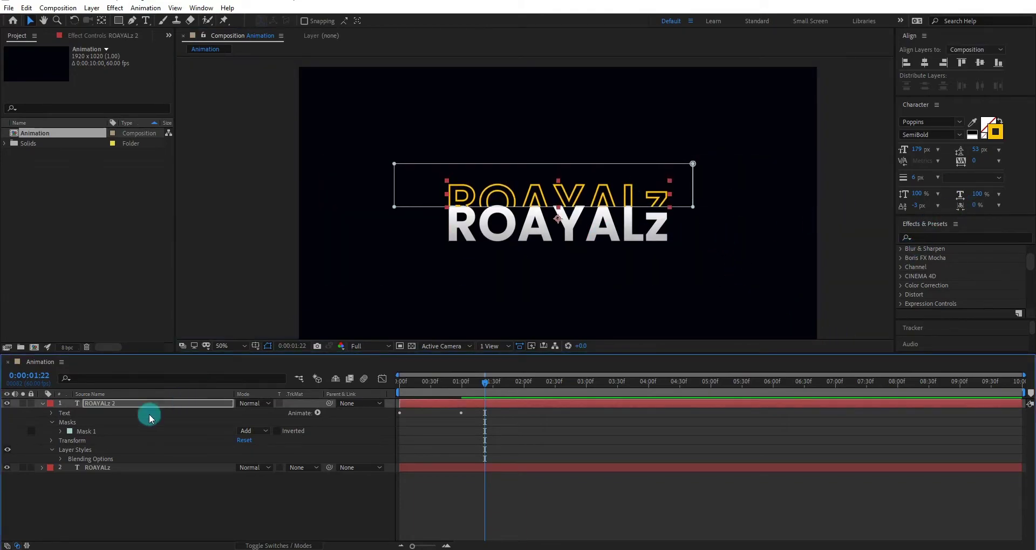
pyautogui.click(128, 432)
pyautogui.click(623, 480)
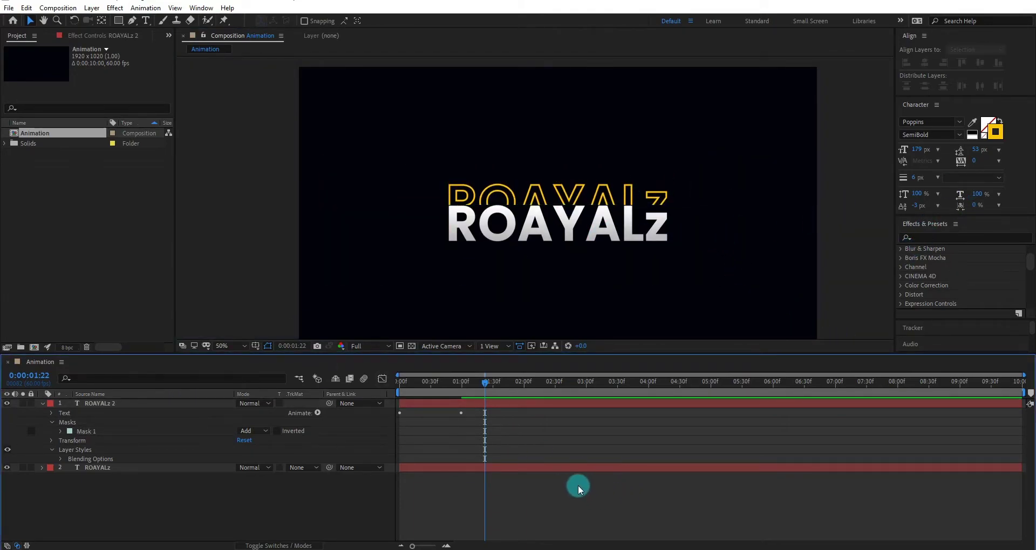
# Find the Glow effect and apply it to the ROAYALz 2 layer.
pyautogui.click(179, 405)
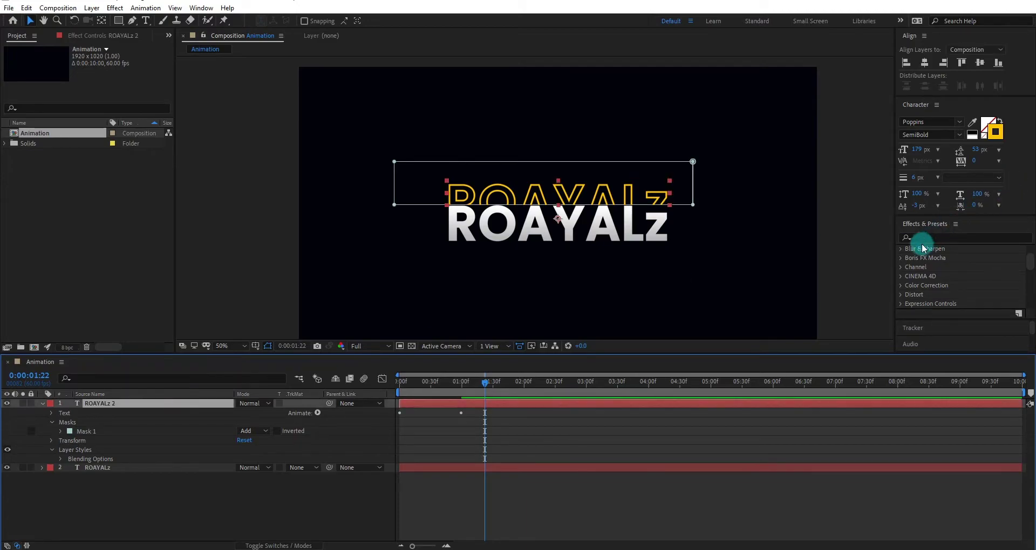
pyautogui.click(897, 245)
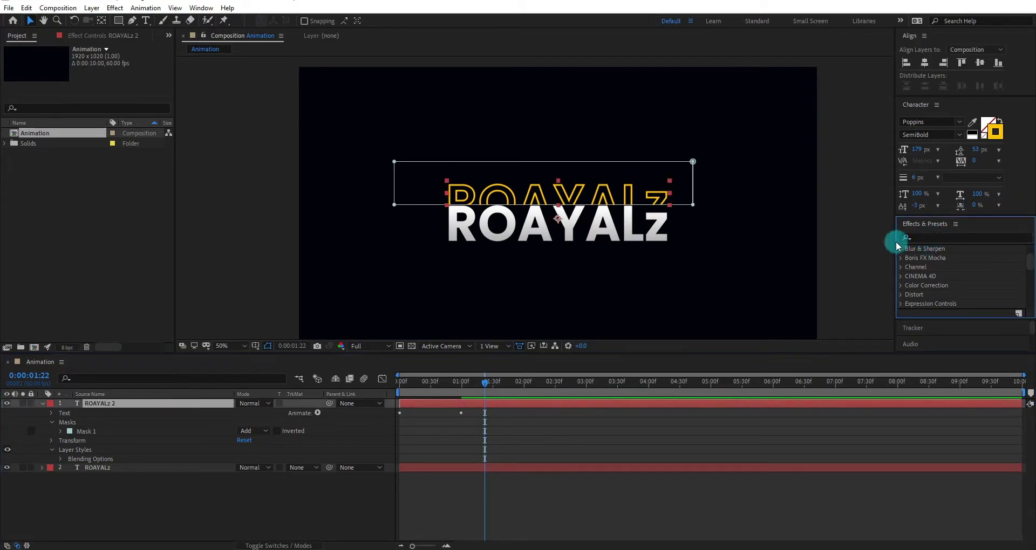
pyautogui.click(959, 238)
pyautogui.write('glow')
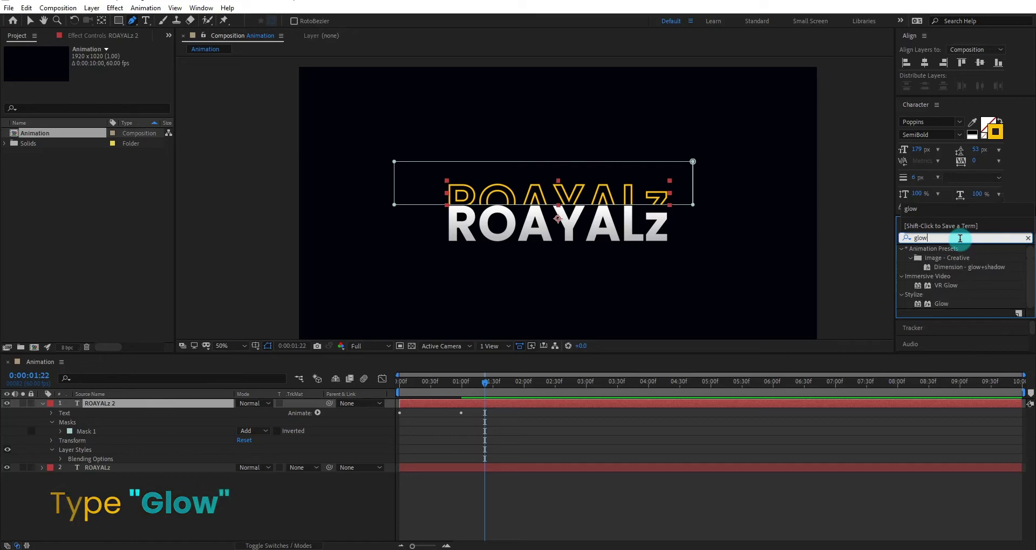
pyautogui.doubleClick(941, 304)
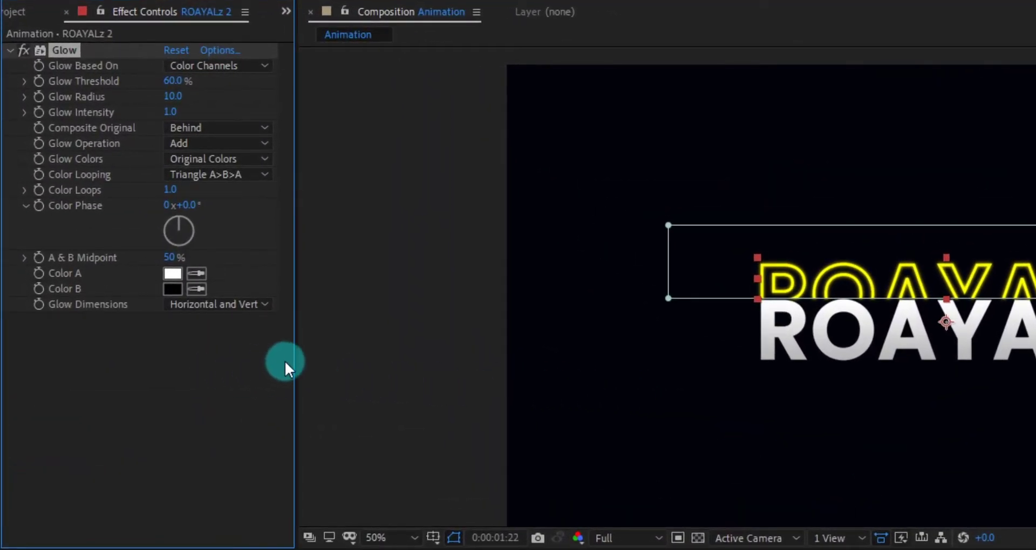
# Duplicate the Glow effect on ROAYALz 2 and set the copy's Glow Radius to 111.
pyautogui.rightClick(81, 49)
pyautogui.click(150, 149)
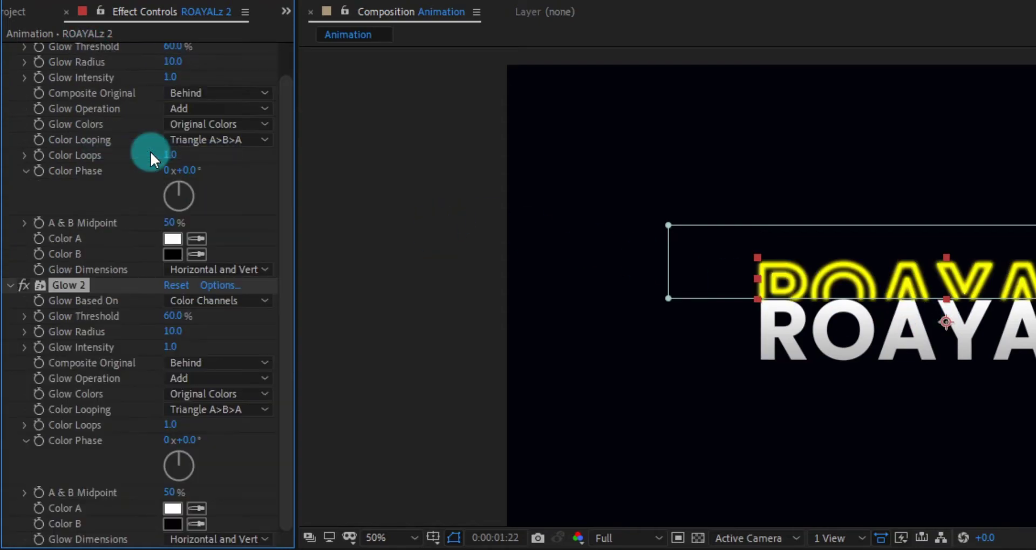
pyautogui.click(177, 331)
pyautogui.write('11')
pyautogui.press('Return')
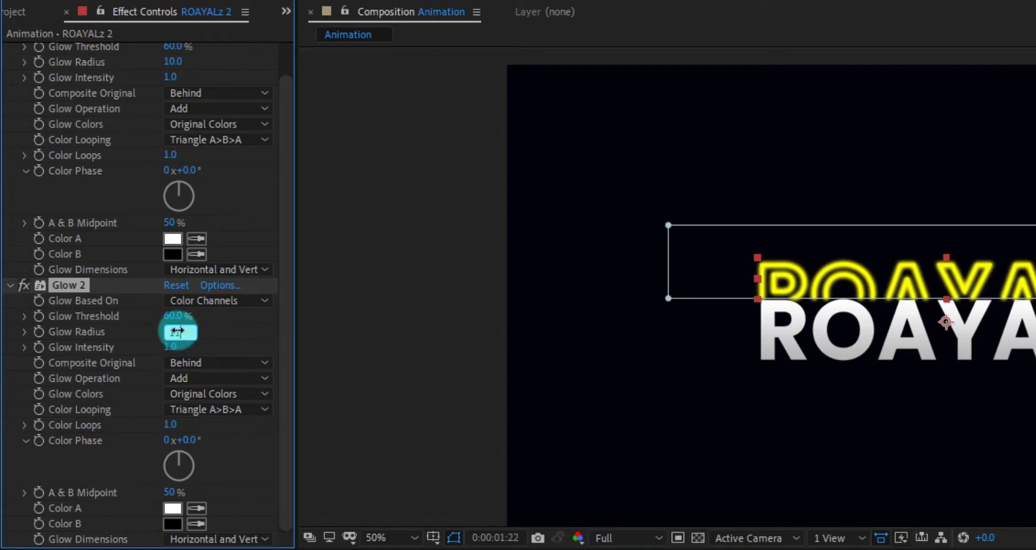
pyautogui.press('Return')
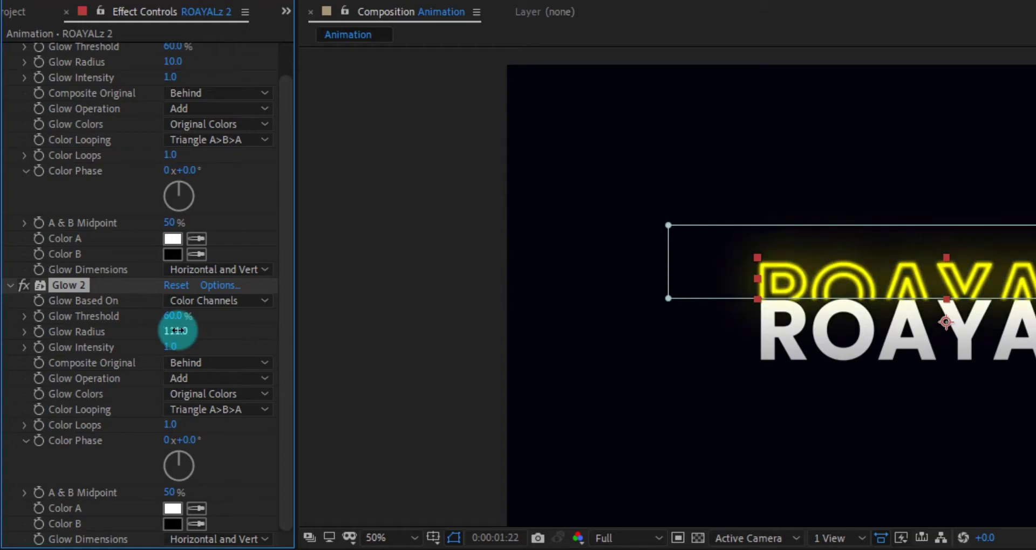
pyautogui.click(330, 299)
# Set the second glow's threshold to 1.6% and intensity to 0.6, and the first glow's radius to 5.
pyautogui.moveTo(178, 320); pyautogui.dragTo(147, 351)
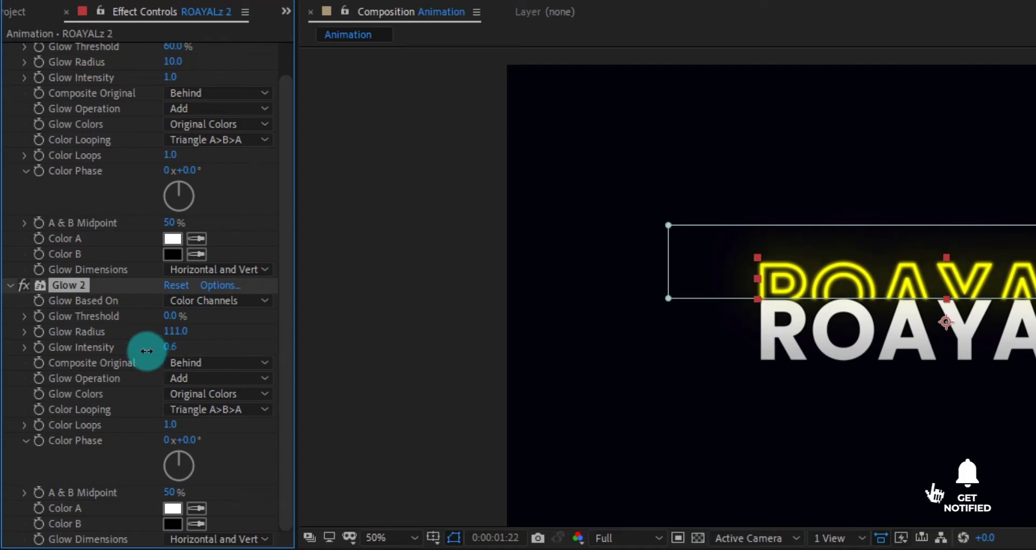
pyautogui.moveTo(175, 313); pyautogui.dragTo(170, 344)
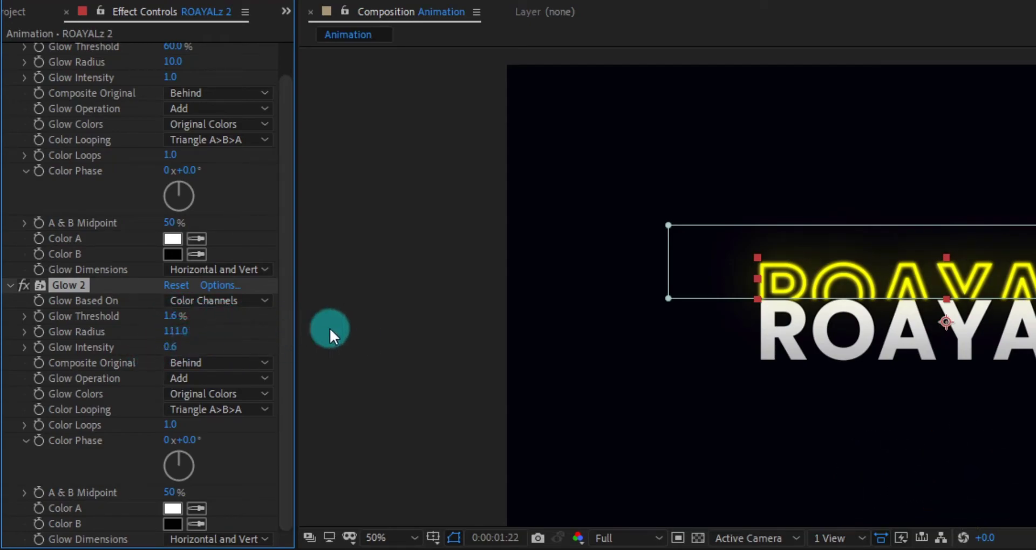
pyautogui.click(499, 346)
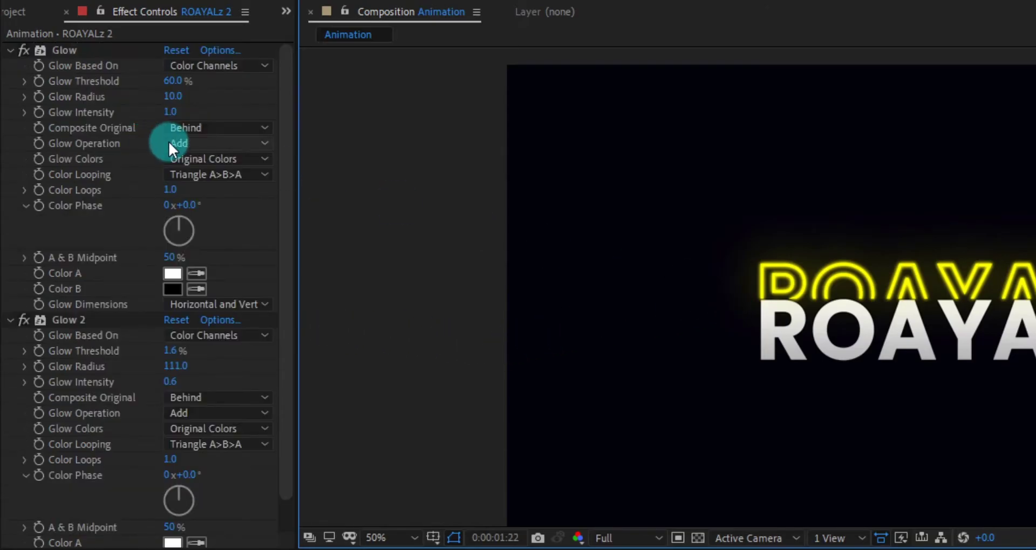
pyautogui.moveTo(180, 103); pyautogui.dragTo(166, 100)
# Reveal the Range Selector Offset keyframes of both the ROAYALz 2 and ROAYALz layers.
pyautogui.click(191, 403)
pyautogui.press('u')
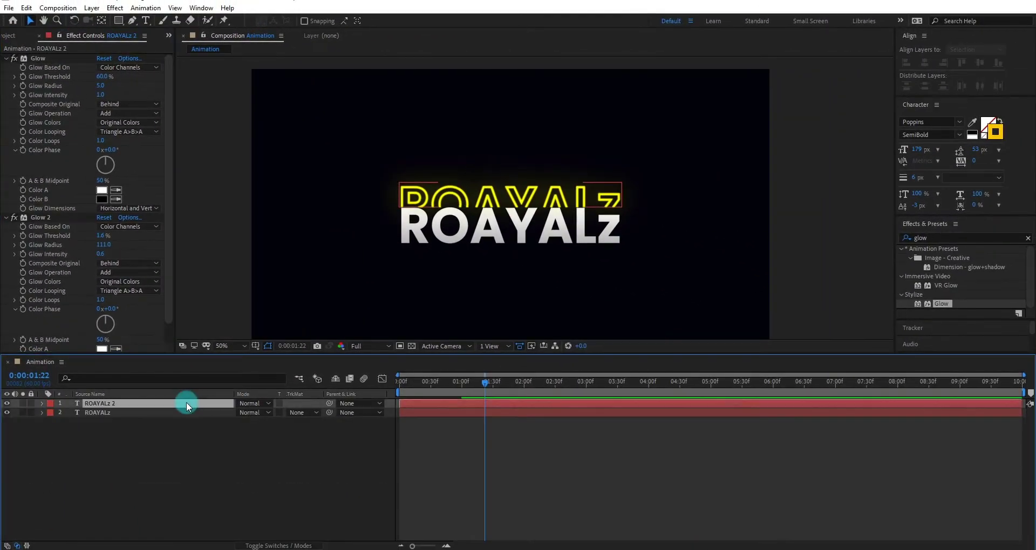
pyautogui.click(68, 459)
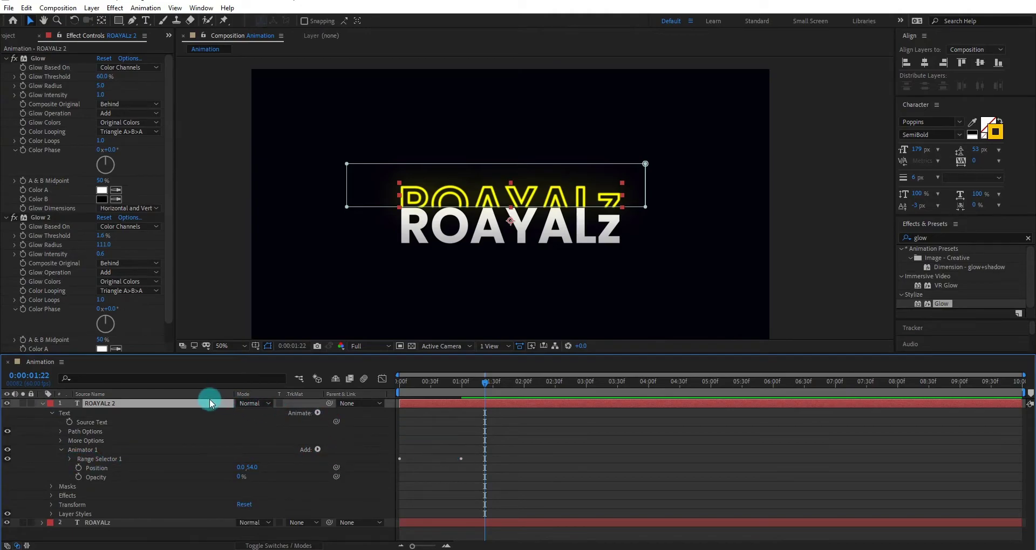
pyautogui.click(69, 459)
pyautogui.scroll(-2, 462, 477)
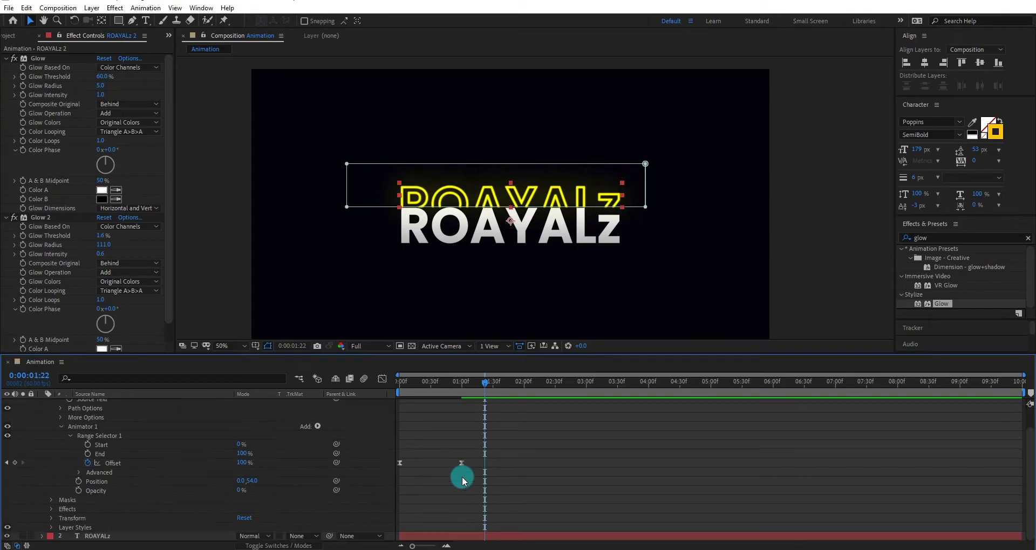
pyautogui.keyDown('shift'); pyautogui.click(98, 537); pyautogui.keyUp('shift')
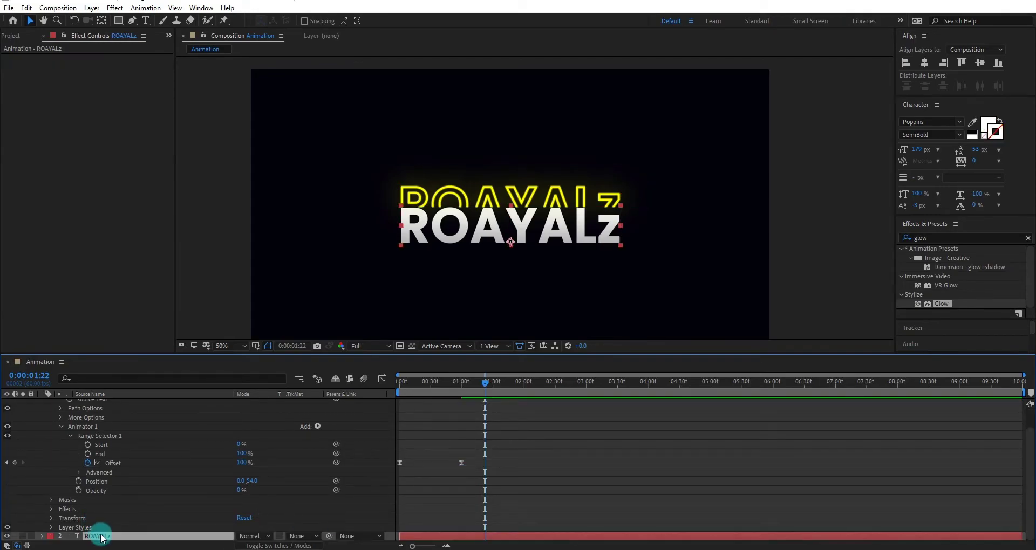
pyautogui.press('u')
# Move both Offset keyframes of ROAYALz 2 later so its reveal starts just before the white text's reveal ends.
pyautogui.moveTo(484, 435); pyautogui.dragTo(437, 446)
pyautogui.moveTo(469, 384); pyautogui.dragTo(458, 387)
pyautogui.click(475, 444)
pyautogui.moveTo(499, 444); pyautogui.dragTo(432, 444)
pyautogui.moveTo(435, 445); pyautogui.dragTo(453, 445)
pyautogui.click(310, 450)
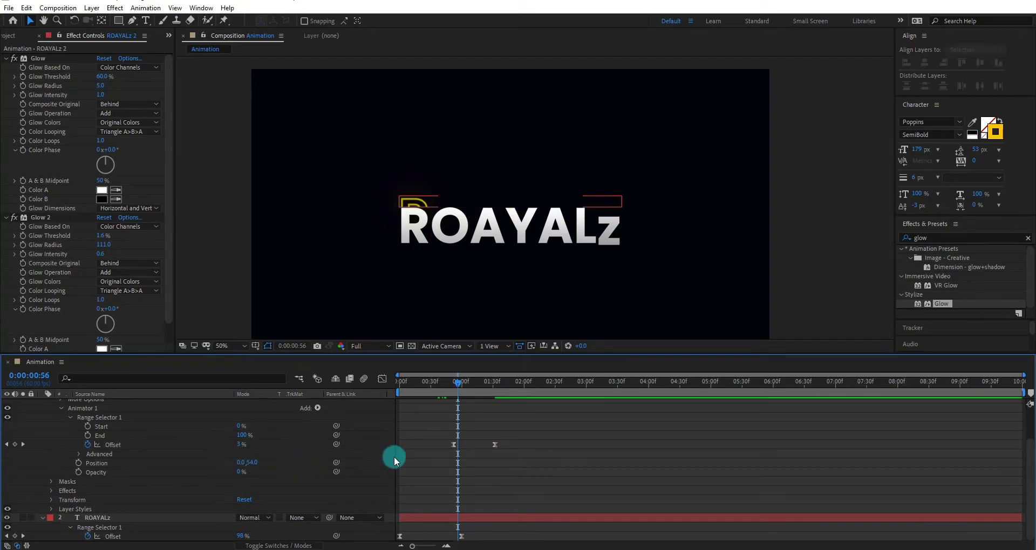
# Set the ROAYALz 2 range selector's Based On option to Words in its Advanced settings.
pyautogui.moveTo(458, 382); pyautogui.dragTo(469, 382)
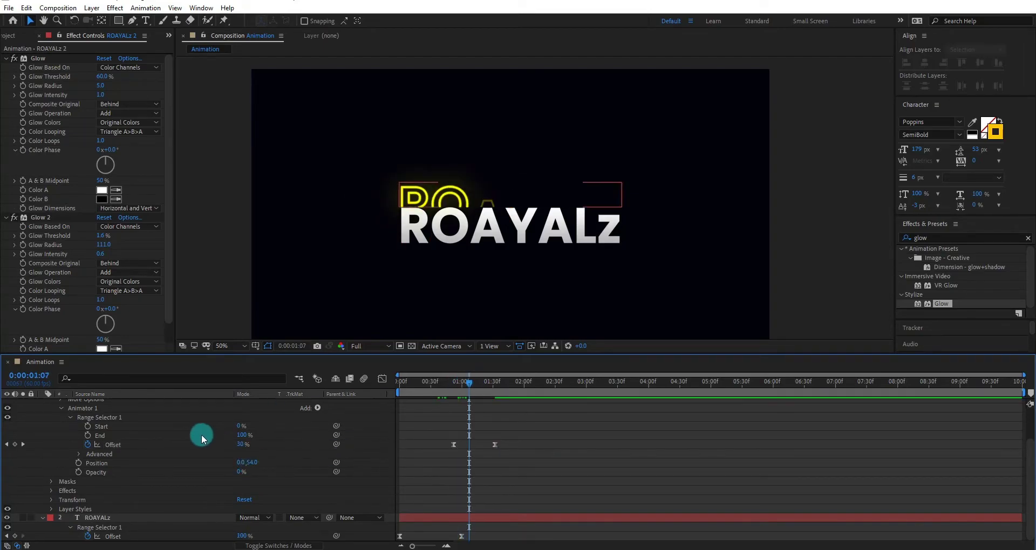
pyautogui.scroll(3, 203, 432)
pyautogui.scroll(-4, 183, 492)
pyautogui.click(280, 417)
pyautogui.click(290, 456)
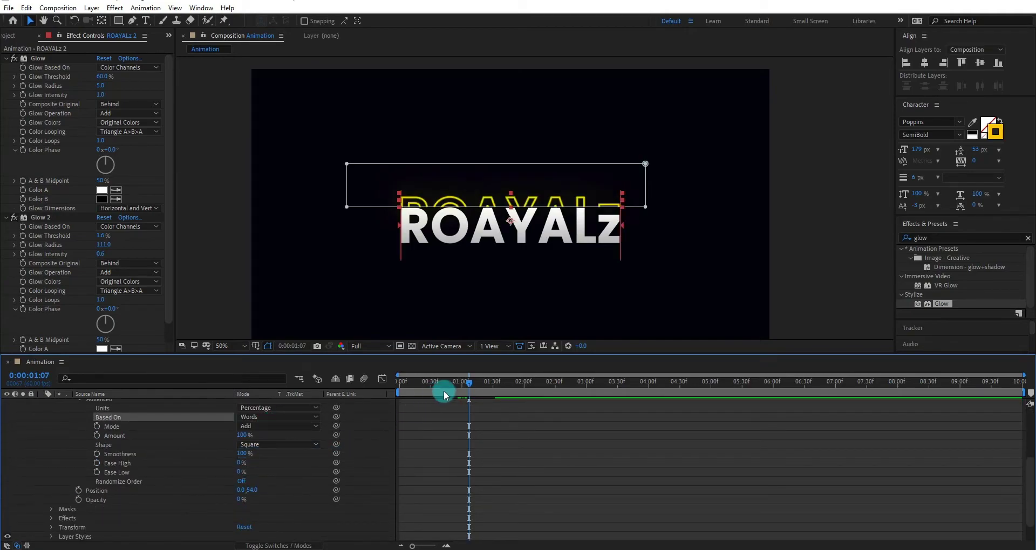
# Scrub through the outlined text's word-based reveal and preview the animation from the composition start.
pyautogui.moveTo(468, 393); pyautogui.dragTo(500, 398)
pyautogui.scroll(2, 496, 429)
pyautogui.scroll(-3, 496, 432)
pyautogui.scroll(2, 495, 435)
pyautogui.scroll(1, 496, 439)
pyautogui.scroll(-1, 494, 436)
pyautogui.scroll(1, 494, 435)
pyautogui.moveTo(481, 385); pyautogui.dragTo(354, 405)
pyautogui.click(560, 453)
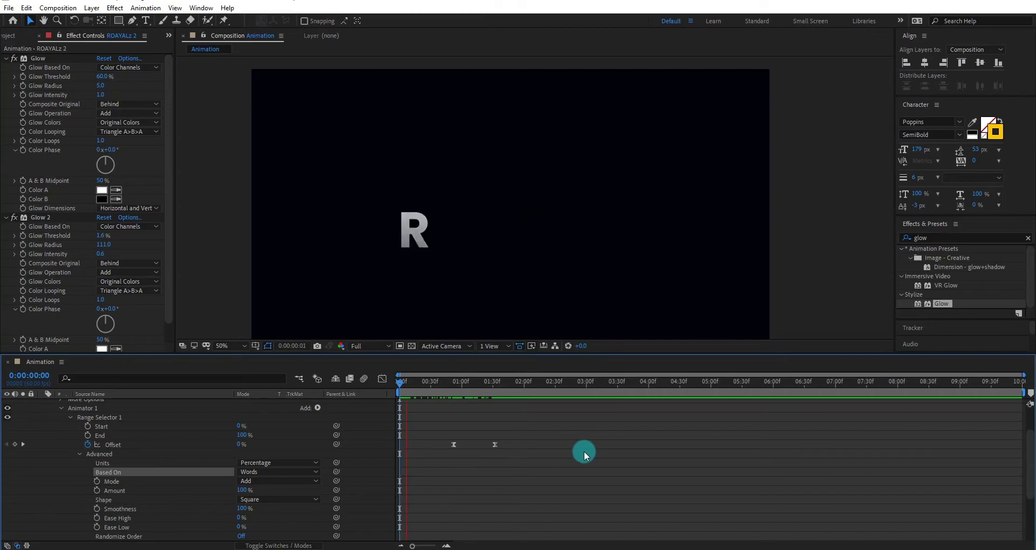
pyautogui.press('space')
# Shift the Offset keyframes of ROAYALz 2 slightly earlier and check the overlap at the end of the white text's reveal.
pyautogui.scroll(-1, 495, 451)
pyautogui.moveTo(490, 384); pyautogui.dragTo(478, 388)
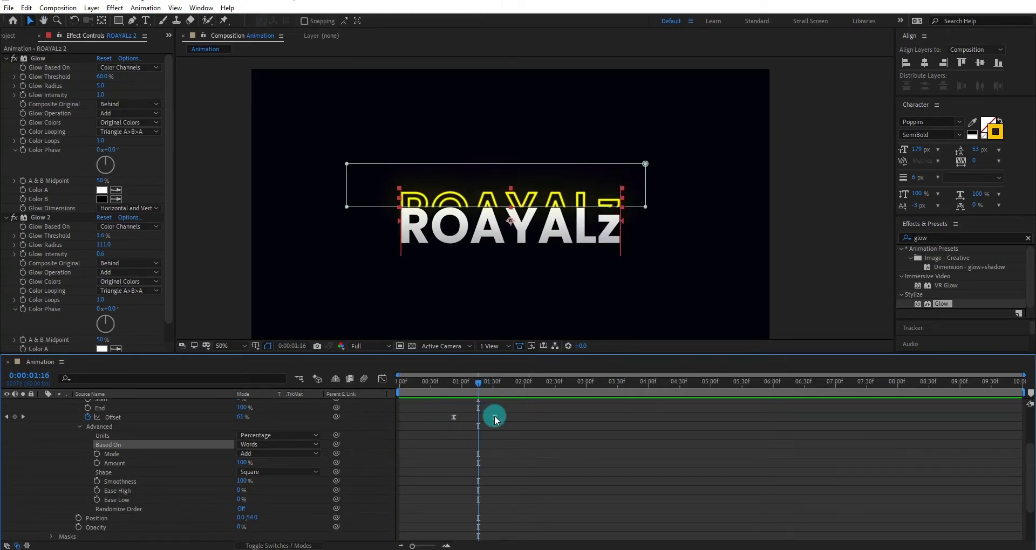
pyautogui.scroll(-3, 480, 424)
pyautogui.scroll(-2, 490, 436)
pyautogui.scroll(5, 485, 467)
pyautogui.moveTo(492, 441); pyautogui.dragTo(445, 446)
pyautogui.scroll(-3, 467, 447)
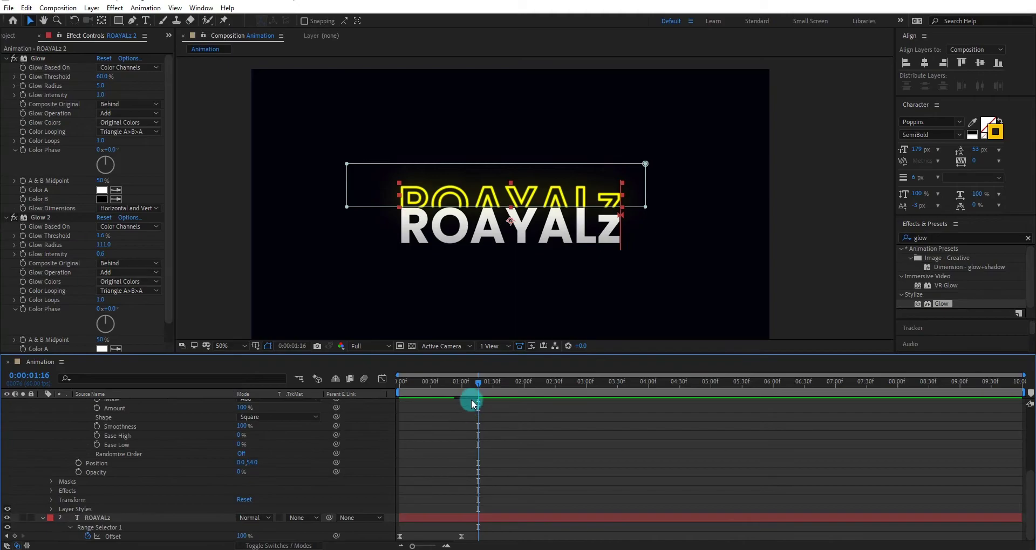
pyautogui.moveTo(476, 388); pyautogui.dragTo(458, 394)
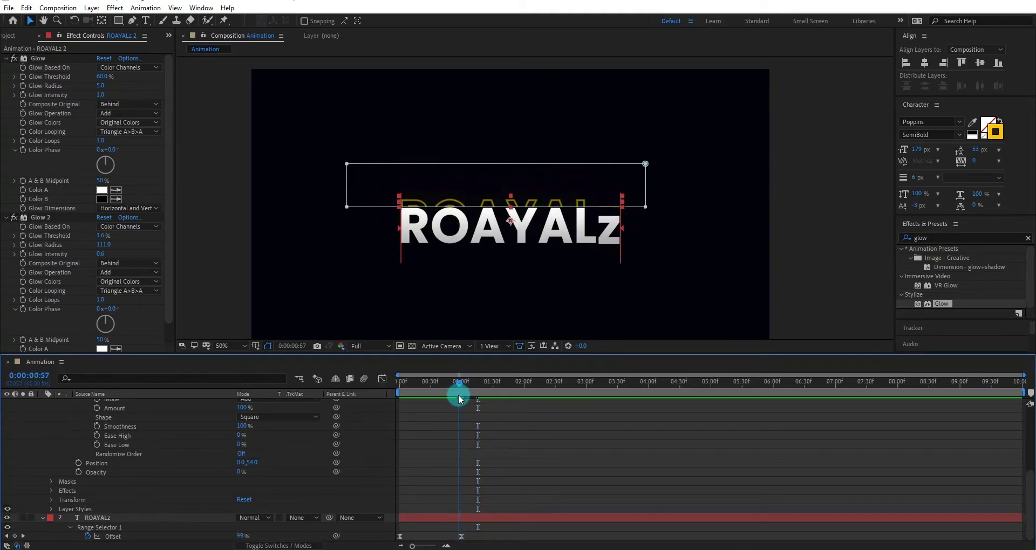
# Shift both Offset keyframes of ROAYALz 2 slightly later and preview the animation from the composition start.
pyautogui.click(480, 413)
pyautogui.scroll(5, 480, 414)
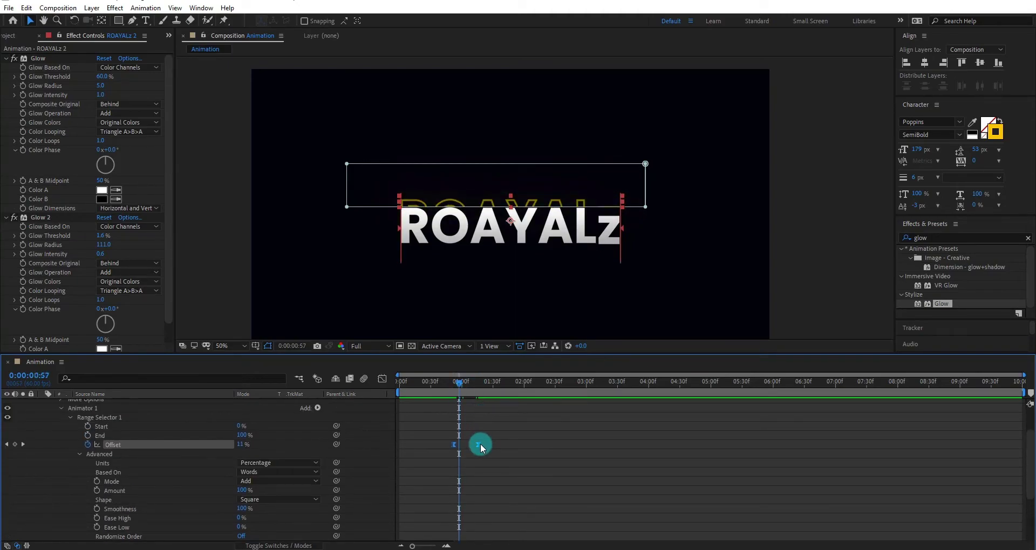
pyautogui.moveTo(477, 444); pyautogui.dragTo(479, 444)
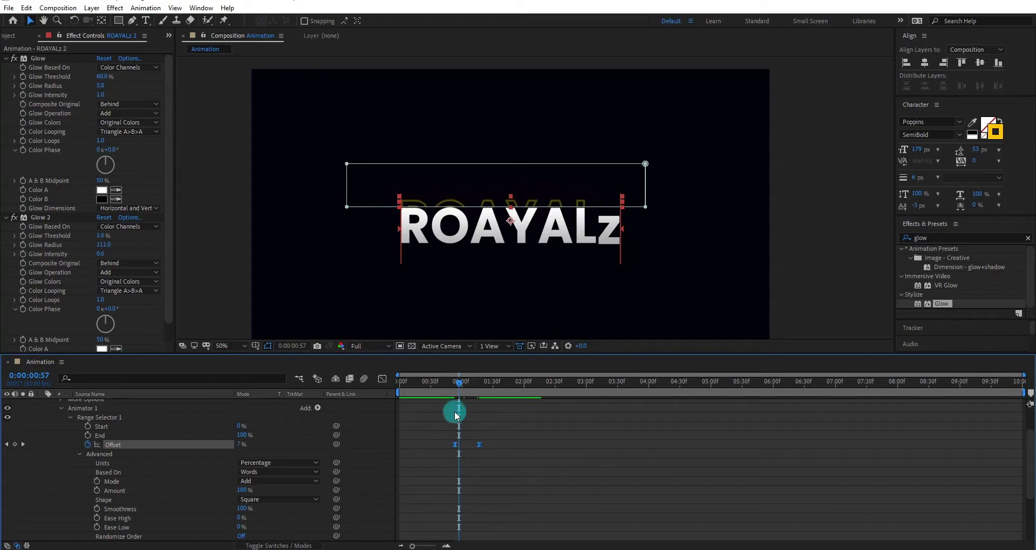
pyautogui.moveTo(455, 387); pyautogui.dragTo(369, 392)
pyautogui.press('space')
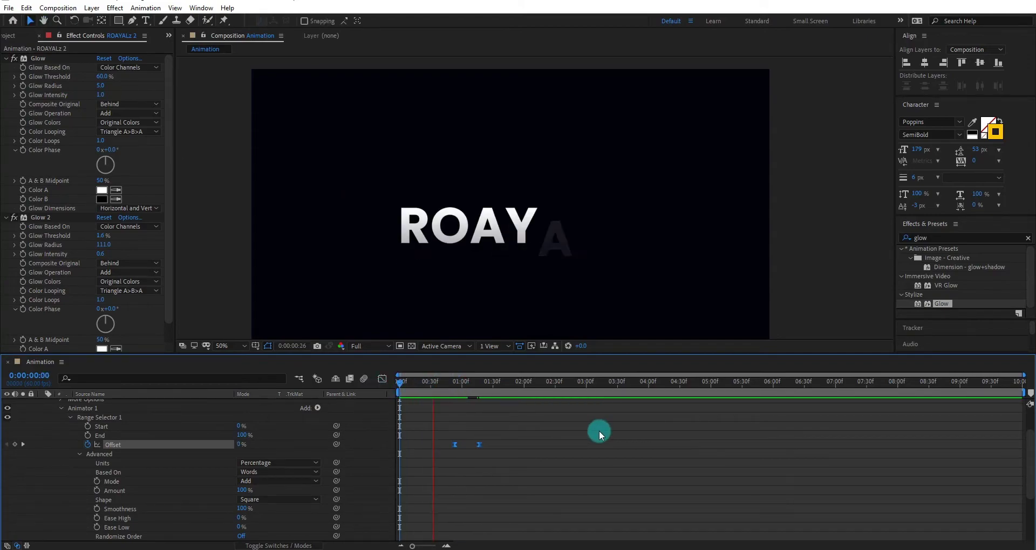
# Duplicate the ROAYALz 2 outline layer and raise the copy slightly above the yellow outline.
pyautogui.click(41, 403)
pyautogui.hotkey('ctrl', 'd')
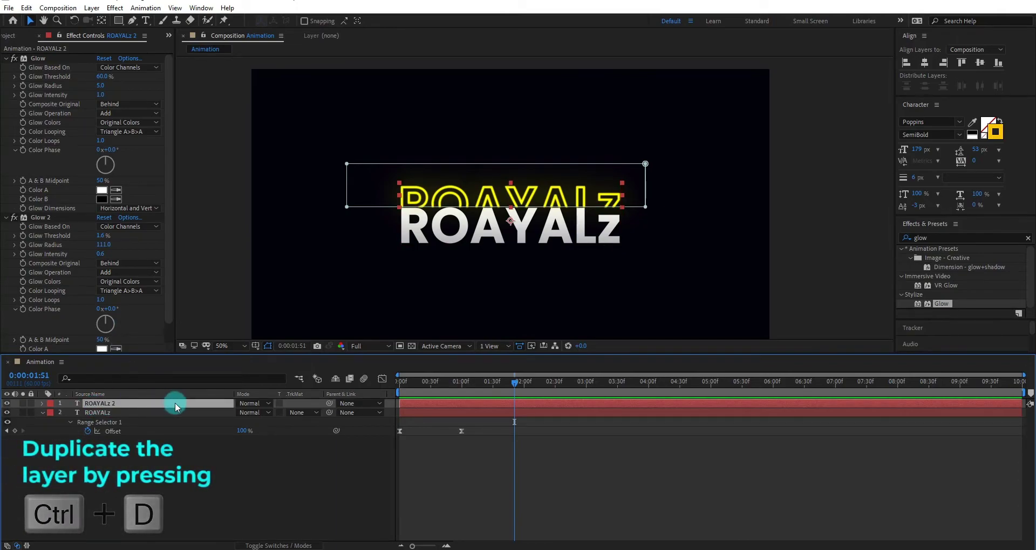
pyautogui.press('u')
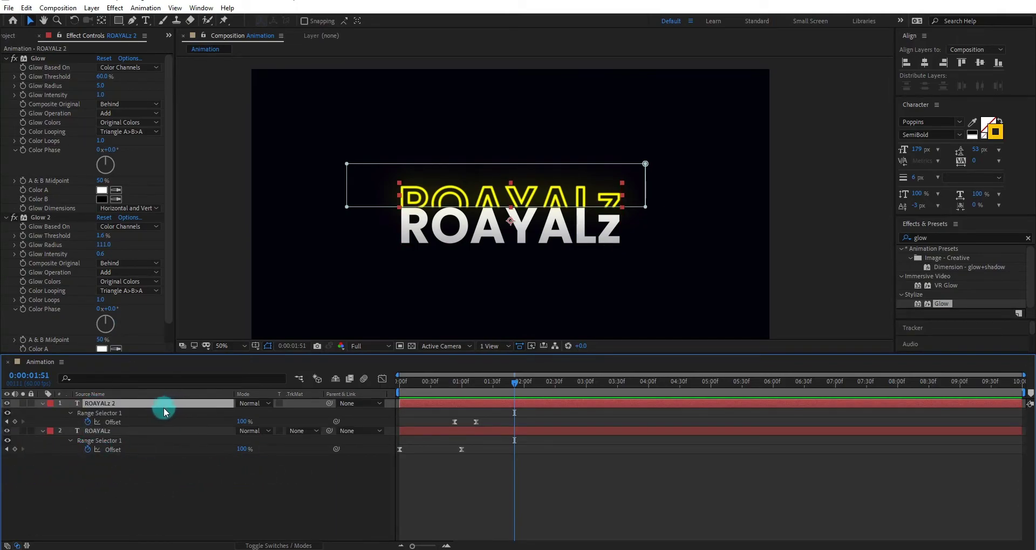
pyautogui.hotkey('ctrl', 'd')
pyautogui.hotkey('shift', 'Up')
pyautogui.hotkey('shift', 'Up')
pyautogui.hotkey('shift', 'Up')
pyautogui.hotkey('shift', 'Up')
pyautogui.hotkey('shift', 'Up')
pyautogui.hotkey('shift', 'Up')
pyautogui.hotkey('shift', 'Up')
pyautogui.hotkey('shift', 'Up')
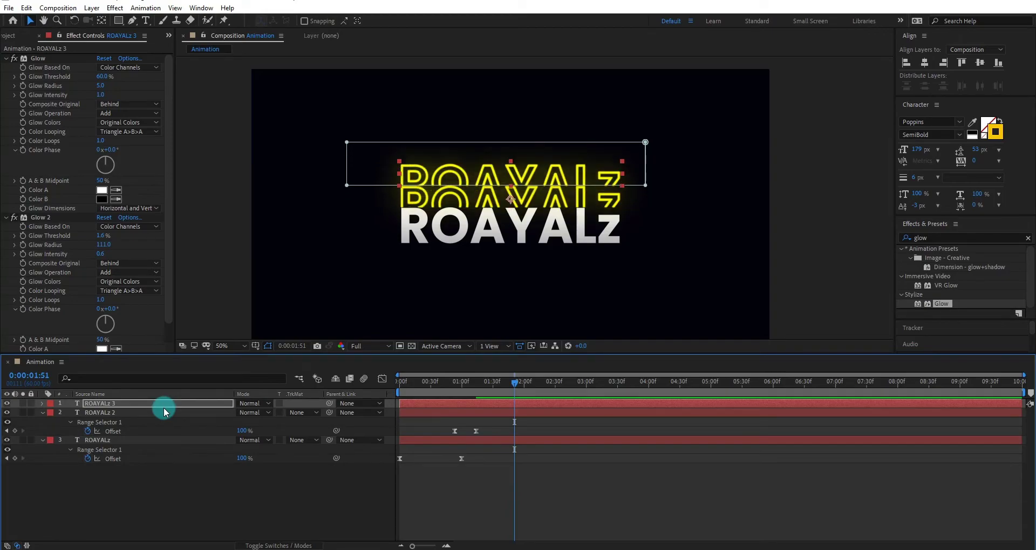
pyautogui.hotkey('shift', 'Down')
pyautogui.hotkey('shift', 'Down')
pyautogui.hotkey('shift', 'Down')
pyautogui.hotkey('shift', 'Down')
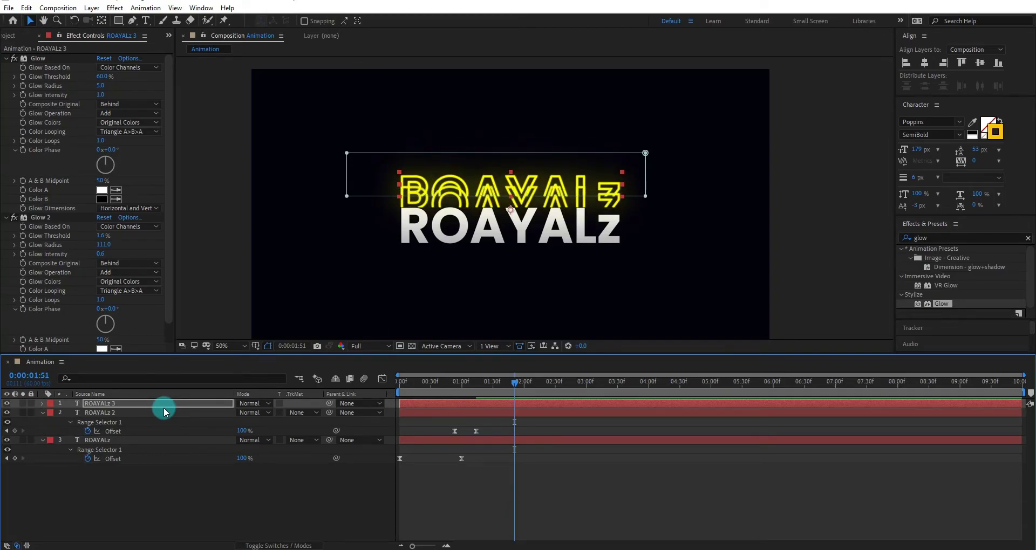
# Change the stroke color of the ROAYALz 3 outline to white (FFFFFF).
pyautogui.click(1002, 126)
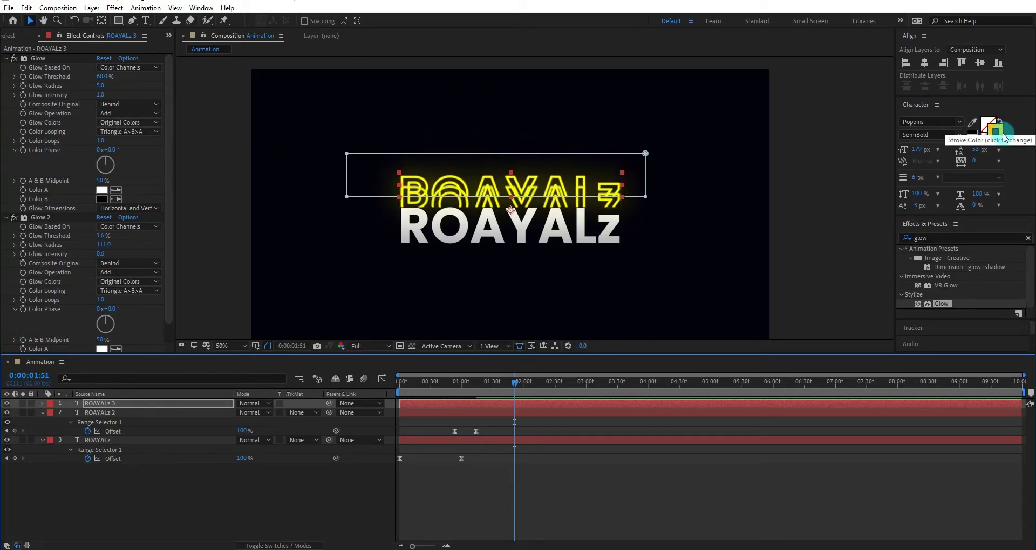
pyautogui.moveTo(85, 181); pyautogui.dragTo(18, 138)
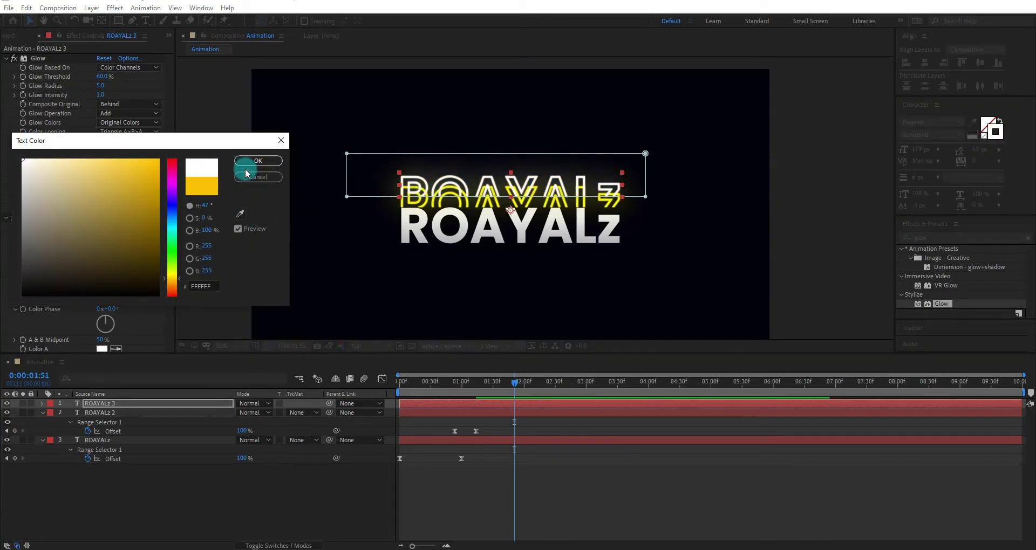
pyautogui.click(257, 161)
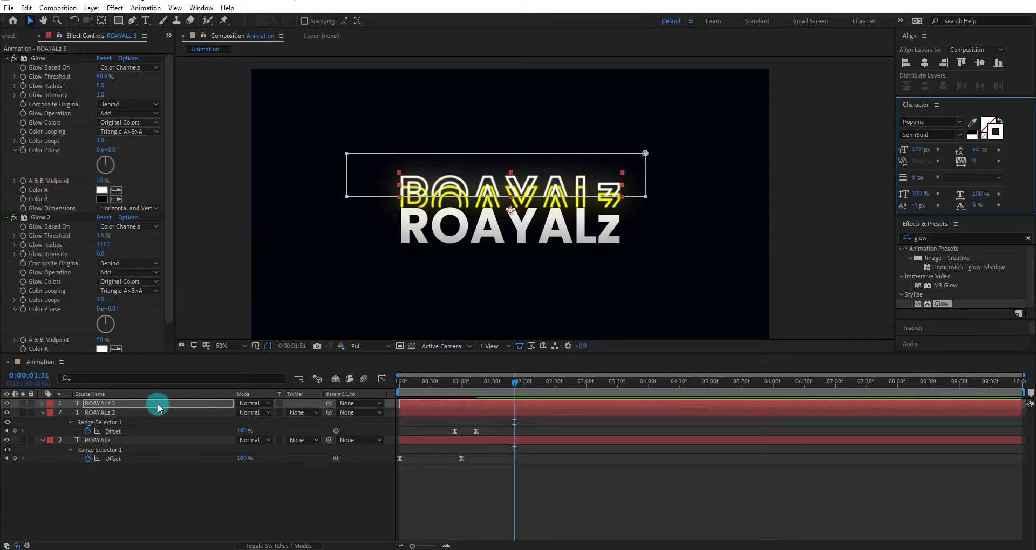
# Turn off the Glow 2 effect on ROAYALz 3 and set the first Glow's radius to 30.
pyautogui.click(15, 220)
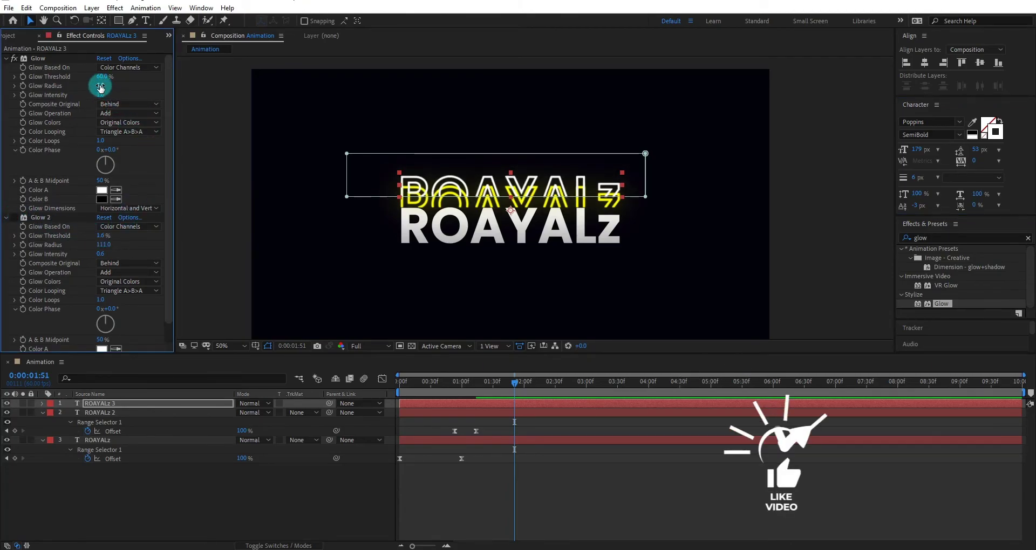
pyautogui.moveTo(102, 85)
pyautogui.mouseDown()
pyautogui.moveTo(115, 85)
pyautogui.moveTo(107, 85)
pyautogui.mouseUp()
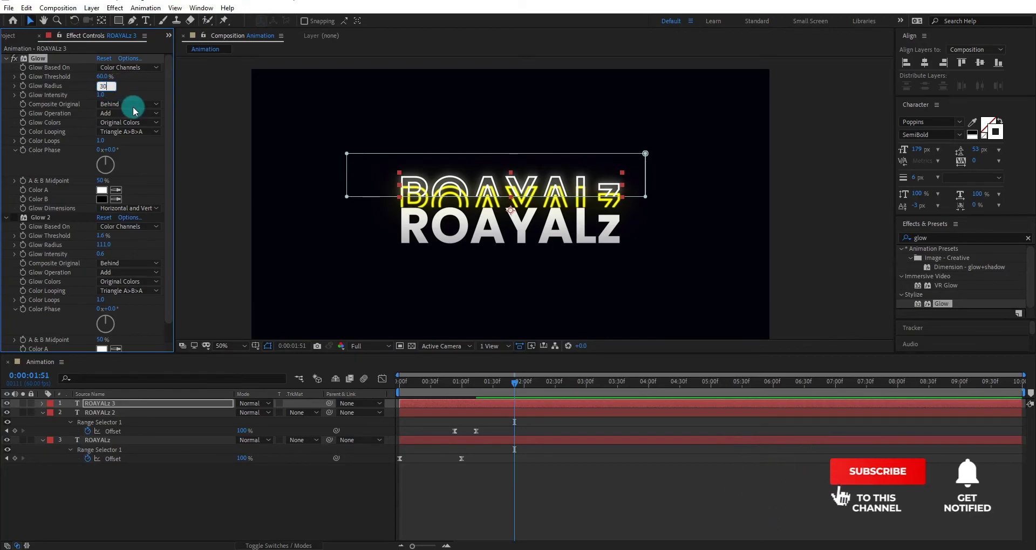
pyautogui.click(329, 488)
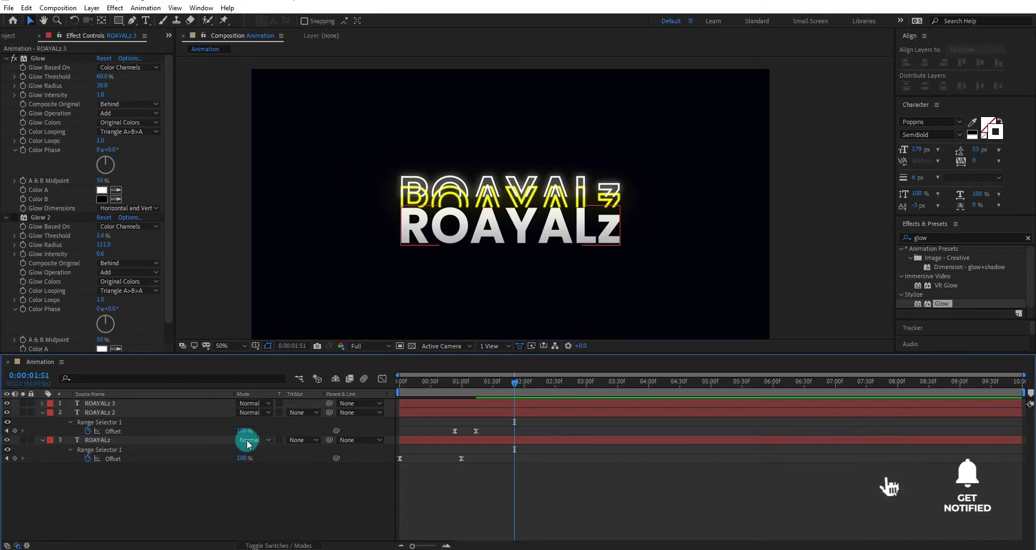
# Move Mask 1 of ROAYALz 3 up so it cuts the white outline off at the yellow outline's upper edge.
pyautogui.click(132, 407)
pyautogui.click(42, 404)
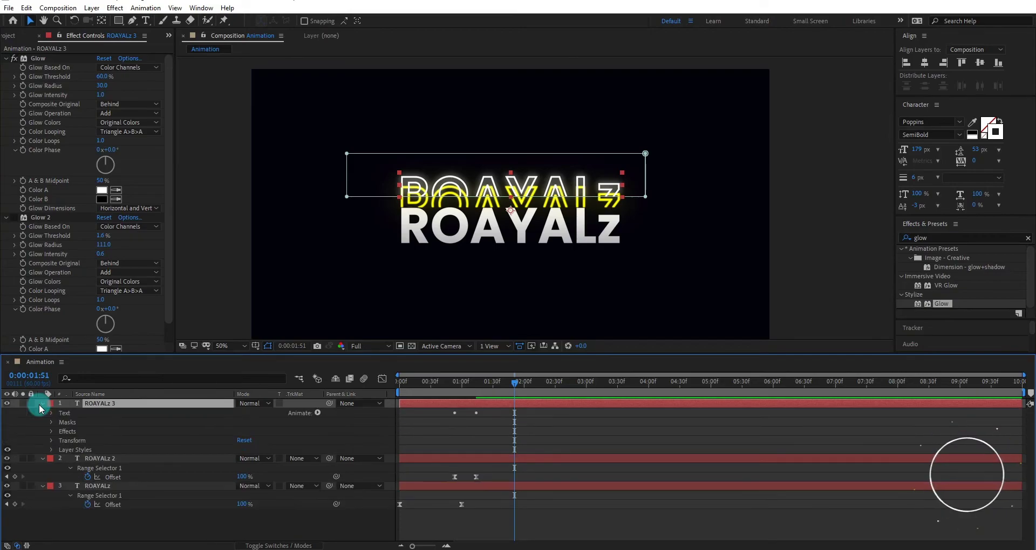
pyautogui.click(51, 422)
pyautogui.click(86, 431)
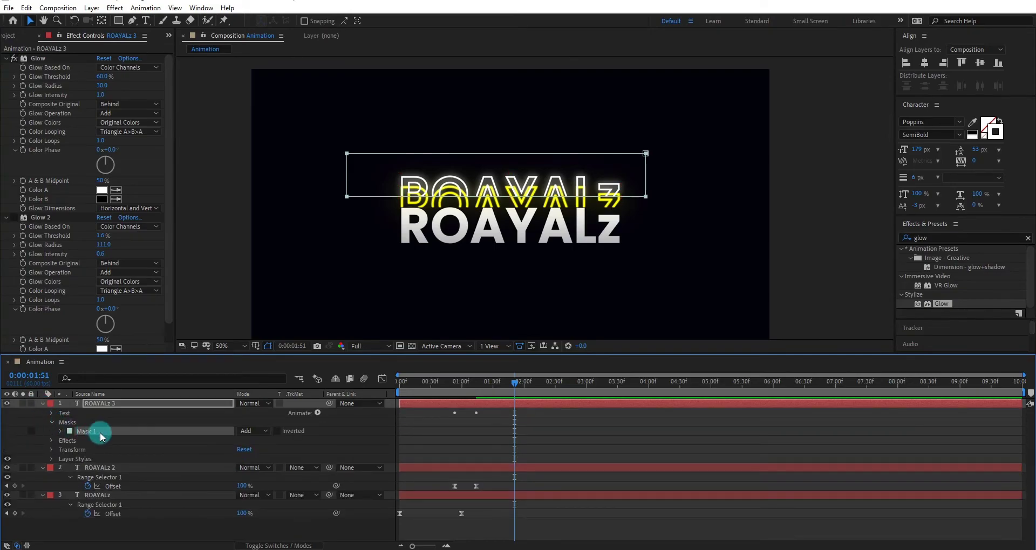
pyautogui.scroll(2, 514, 186)
pyautogui.hotkey('shift', 'Up')
pyautogui.hotkey('shift', 'Up')
pyautogui.hotkey('shift', 'Up')
pyautogui.hotkey('shift', 'Up')
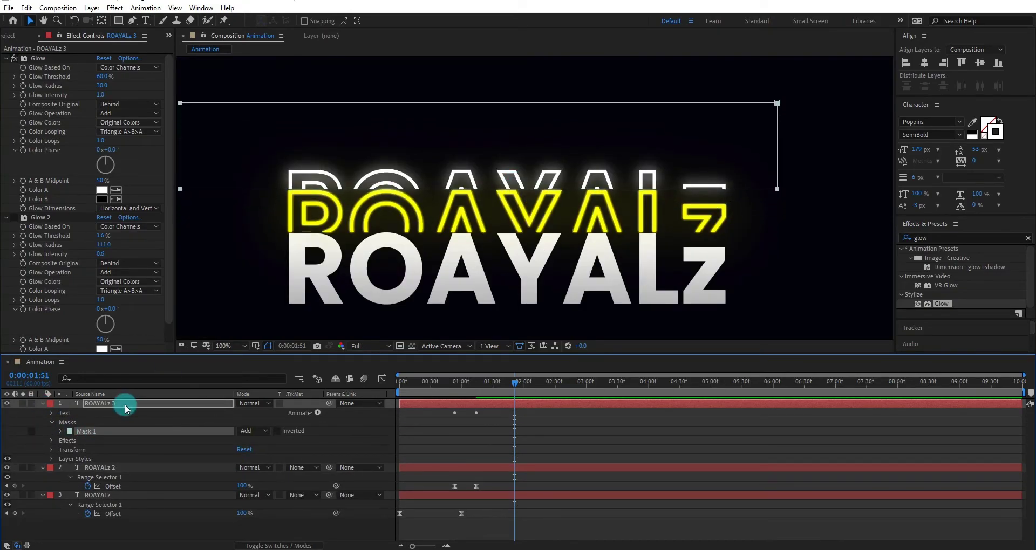
# Raise the ROAYALz 3 layer and lower its Mask 1 so more of the white outline shows right above the yellow one.
pyautogui.click(129, 398)
pyautogui.click(146, 403)
pyautogui.hotkey('shift', 'Up')
pyautogui.hotkey('shift', 'Up')
pyautogui.hotkey('shift', 'Up')
pyautogui.click(142, 433)
pyautogui.hotkey('shift', 'Down')
pyautogui.hotkey('shift', 'Down')
pyautogui.hotkey('shift', 'Down')
pyautogui.press('Down')
pyautogui.press('Up')
pyautogui.press('Down')
pyautogui.click(137, 468)
pyautogui.click(132, 403)
pyautogui.scroll(-2, 531, 242)
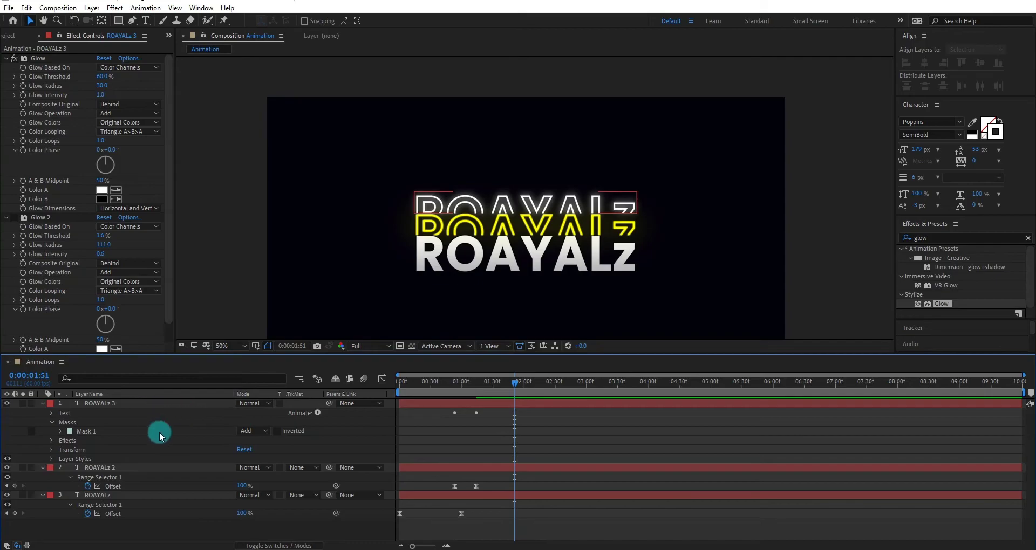
# Move both Offset keyframes of ROAYALz 3 later so its reveal starts just before ROAYALz 2's ends, and preview the animation.
pyautogui.click(42, 404)
pyautogui.click(111, 404)
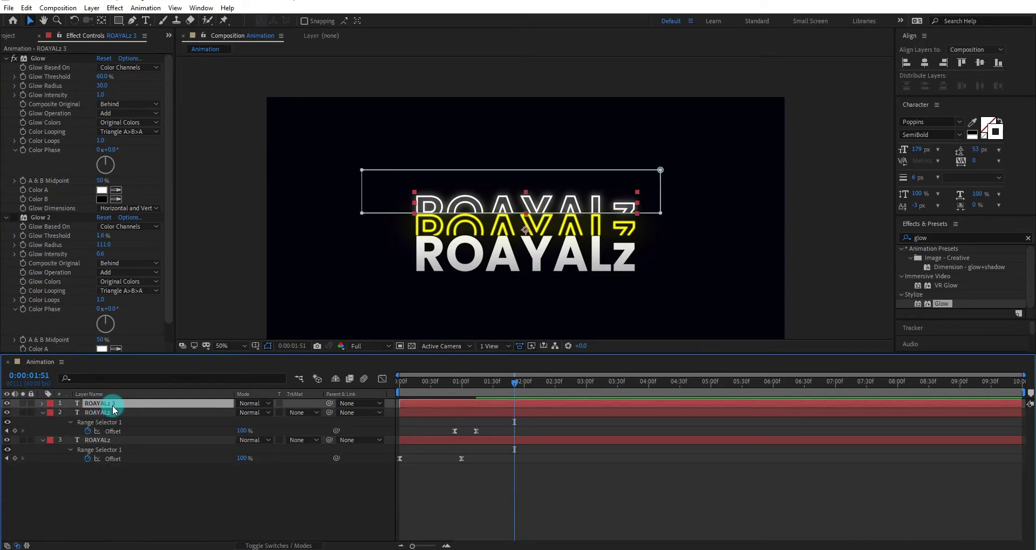
pyautogui.press('u')
pyautogui.moveTo(487, 420); pyautogui.dragTo(429, 423)
pyautogui.moveTo(478, 390); pyautogui.dragTo(473, 393)
pyautogui.moveTo(476, 422); pyautogui.dragTo(485, 422)
pyautogui.moveTo(471, 389); pyautogui.dragTo(487, 424)
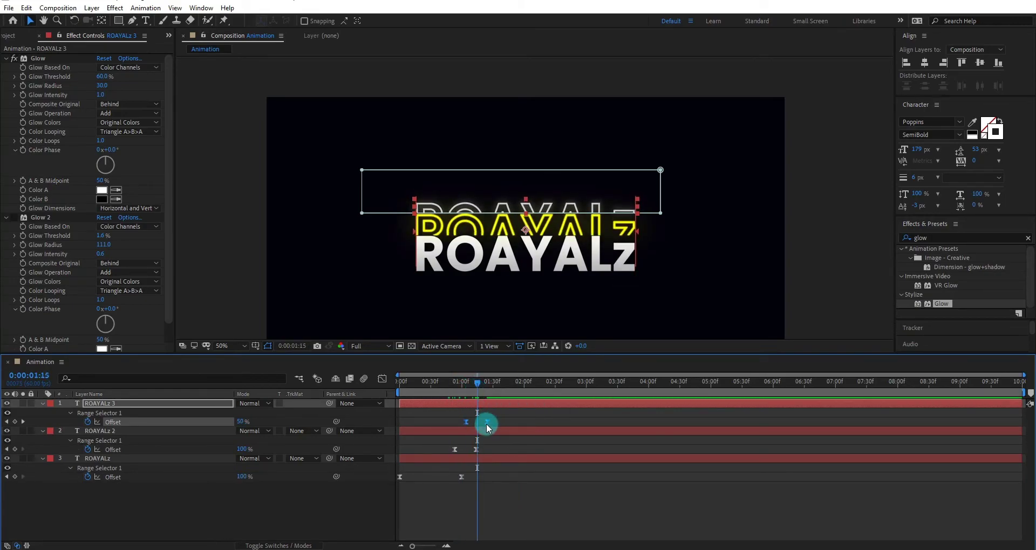
pyautogui.click(403, 392)
pyautogui.press('space')
pyautogui.moveTo(544, 384); pyautogui.dragTo(526, 384)
# Duplicate the ROAYALz 3 layer and raise the copy slightly above the existing white outline.
pyautogui.click(154, 405)
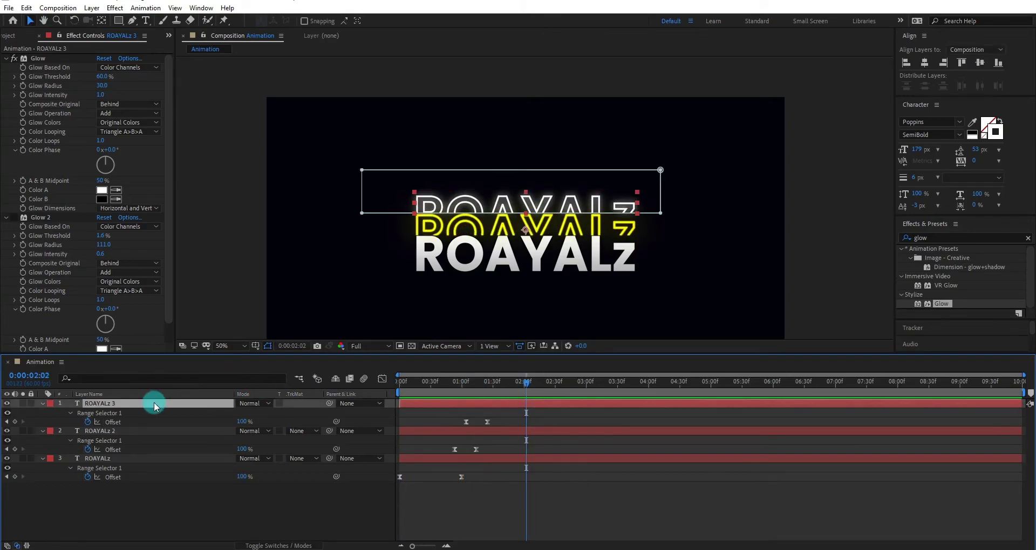
pyautogui.hotkey('ctrl', 'd')
pyautogui.hotkey('shift', 'Up')
pyautogui.hotkey('shift', 'Up')
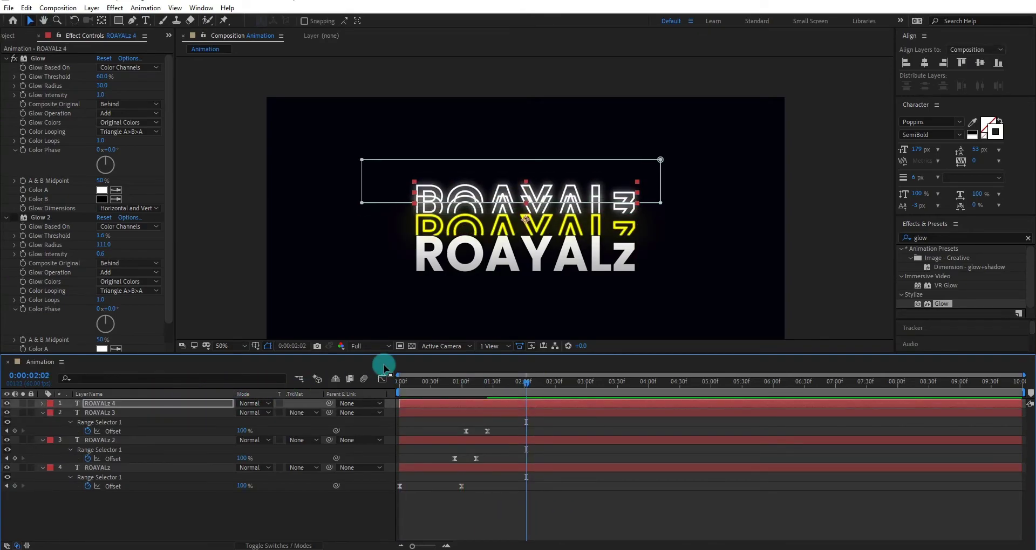
pyautogui.press('Down')
pyautogui.press('Down')
pyautogui.press('Down')
pyautogui.press('Down')
pyautogui.press('Down')
pyautogui.press('Down')
pyautogui.press('Down')
# Move Mask 1 of ROAYALz 4 up so its lower edge meets the top of the white outline beneath.
pyautogui.scroll(1, 736, 185)
pyautogui.press('m')
pyautogui.click(109, 414)
pyautogui.hotkey('shift', 'Up')
pyautogui.hotkey('shift', 'Up')
pyautogui.hotkey('shift', 'Up')
pyautogui.hotkey('shift', 'Up')
pyautogui.press('Up')
pyautogui.press('Up')
pyautogui.press('Up')
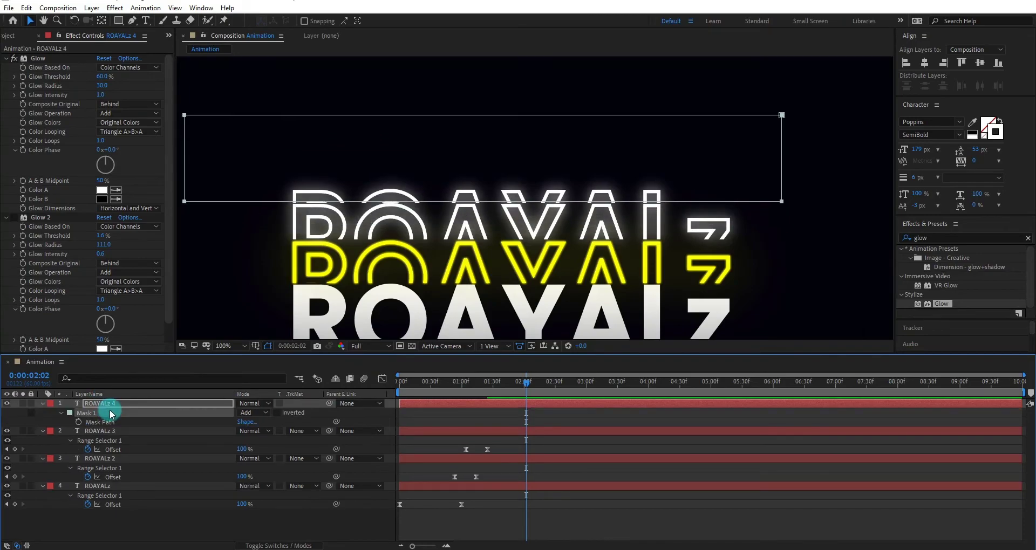
# Raise the ROAYALz 4 layer and lower its Mask 1 to leave a thin outline strip above the other white outline.
pyautogui.click(131, 401)
pyautogui.hotkey('shift', 'Up')
pyautogui.hotkey('shift', 'Up')
pyautogui.click(138, 415)
pyautogui.hotkey('shift', 'Down')
pyautogui.hotkey('shift', 'Down')
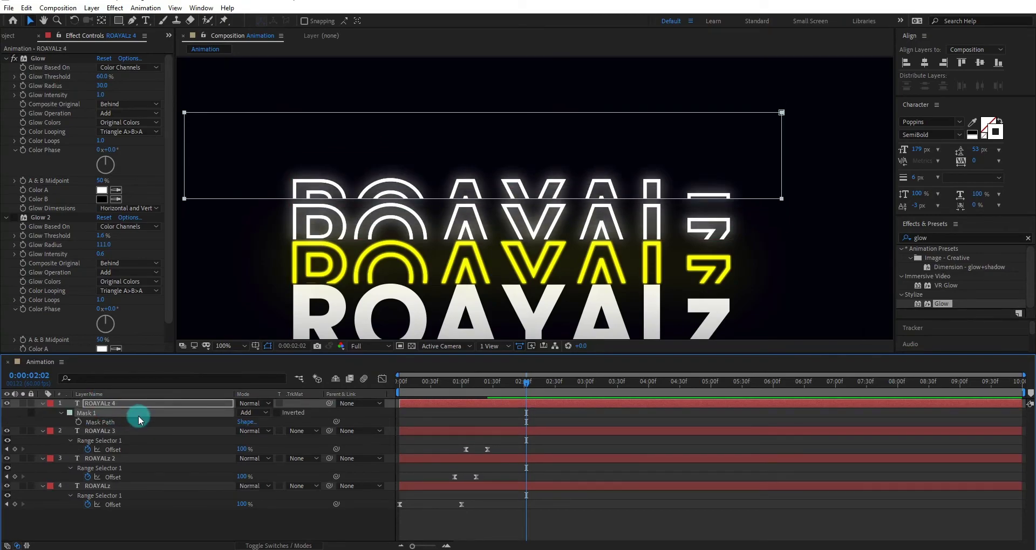
# Fit the composition in the viewer and preview the stacked outline animation from the start.
pyautogui.press('F2')
pyautogui.scroll(-2, 522, 237)
pyautogui.scroll(2, 523, 238)
pyautogui.click(232, 346)
pyautogui.click(246, 366)
pyautogui.press('Home')
pyautogui.press('space')
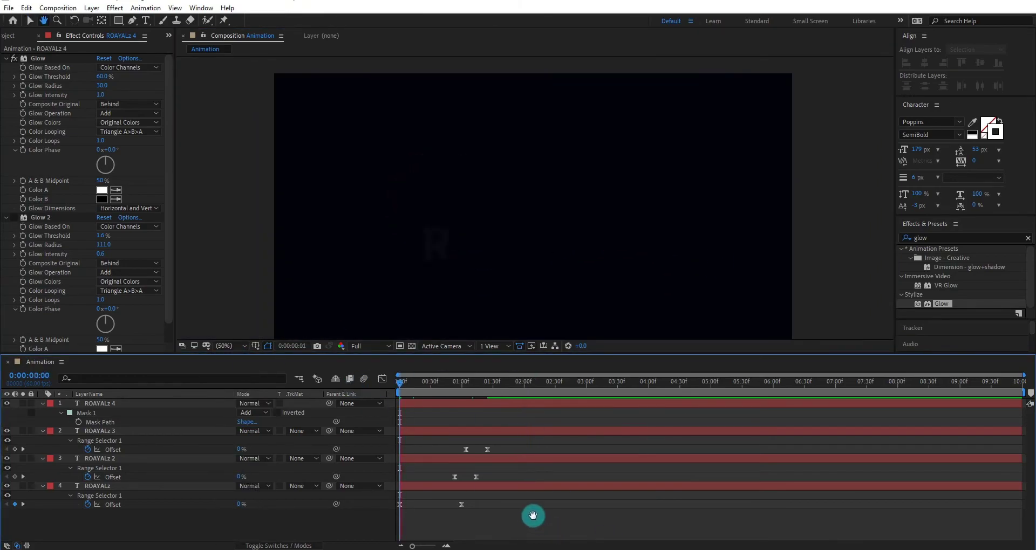
pyautogui.moveTo(548, 384); pyautogui.dragTo(347, 384)
pyautogui.press('space')
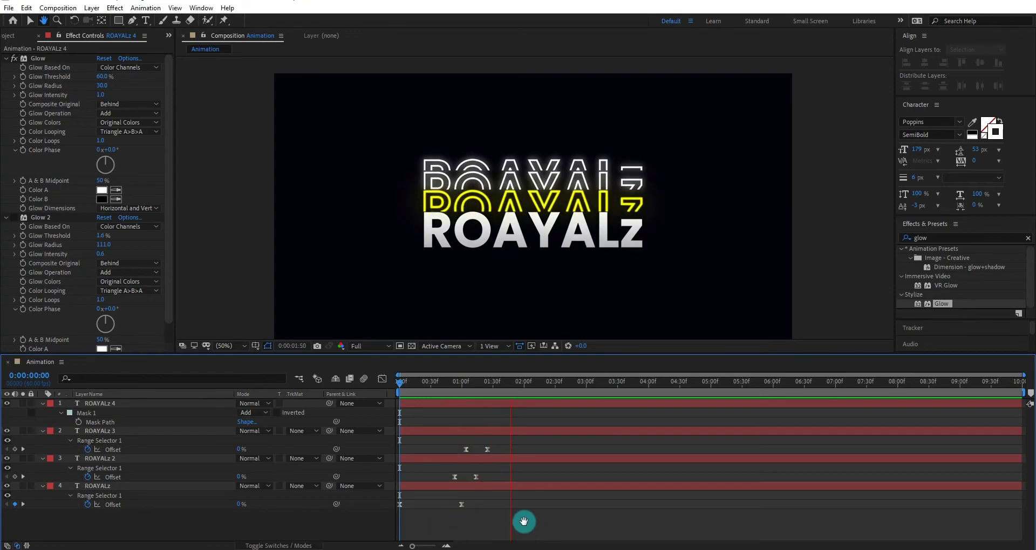
# Move both Offset keyframes of ROAYALz 4 later so its reveal starts just before ROAYALz 3's ends, and preview the animation.
pyautogui.click(146, 406)
pyautogui.press('u')
pyautogui.press('u')
pyautogui.moveTo(497, 426)
pyautogui.mouseDown()
pyautogui.moveTo(445, 419)
pyautogui.moveTo(500, 424)
pyautogui.mouseUp()
pyautogui.click(487, 381)
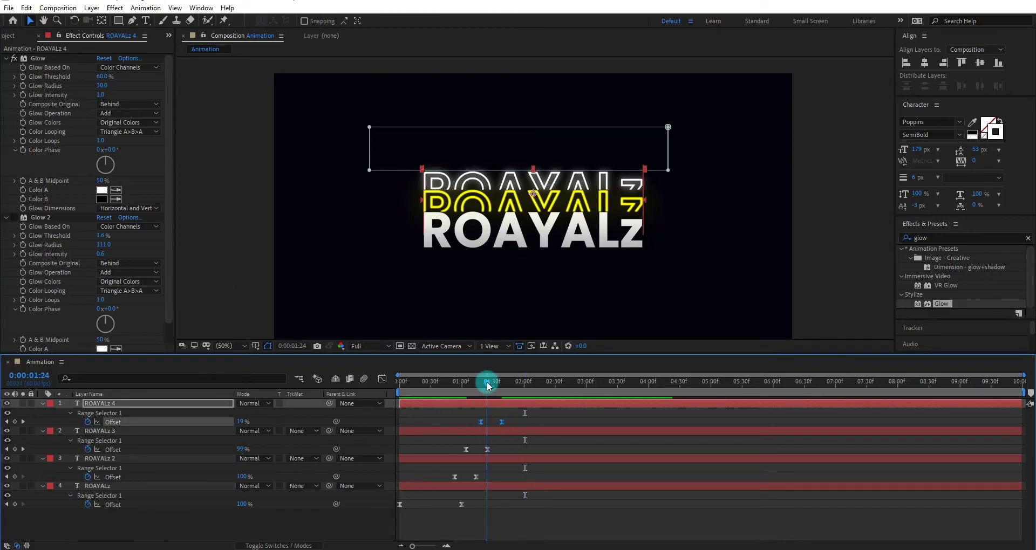
pyautogui.moveTo(487, 380); pyautogui.dragTo(501, 423)
pyautogui.moveTo(491, 382); pyautogui.dragTo(400, 390)
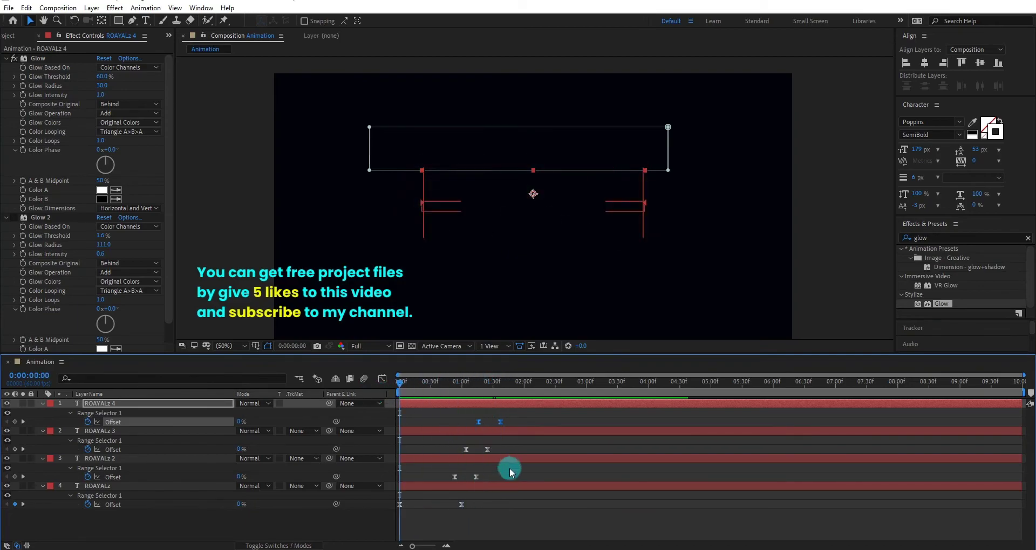
pyautogui.press('space')
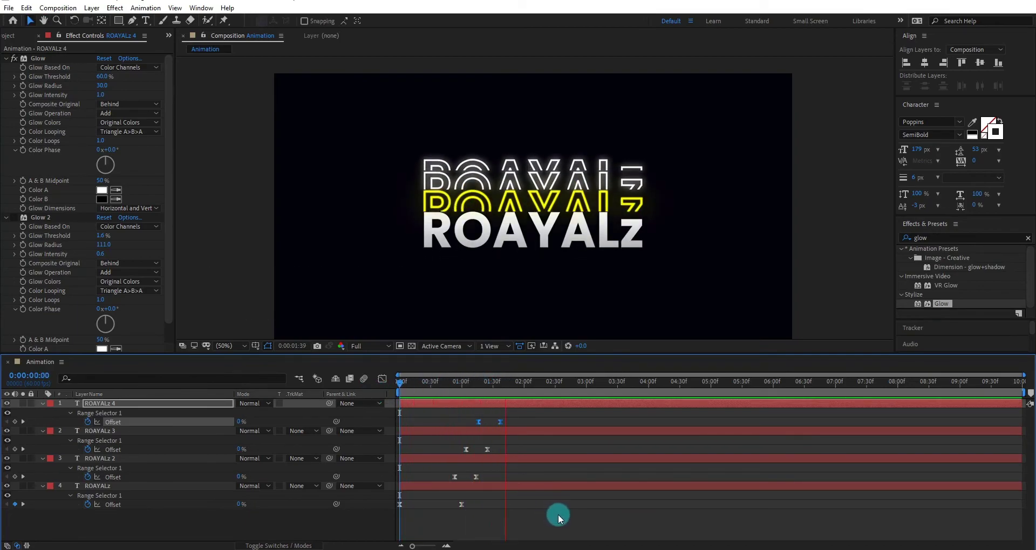
pyautogui.press('space')
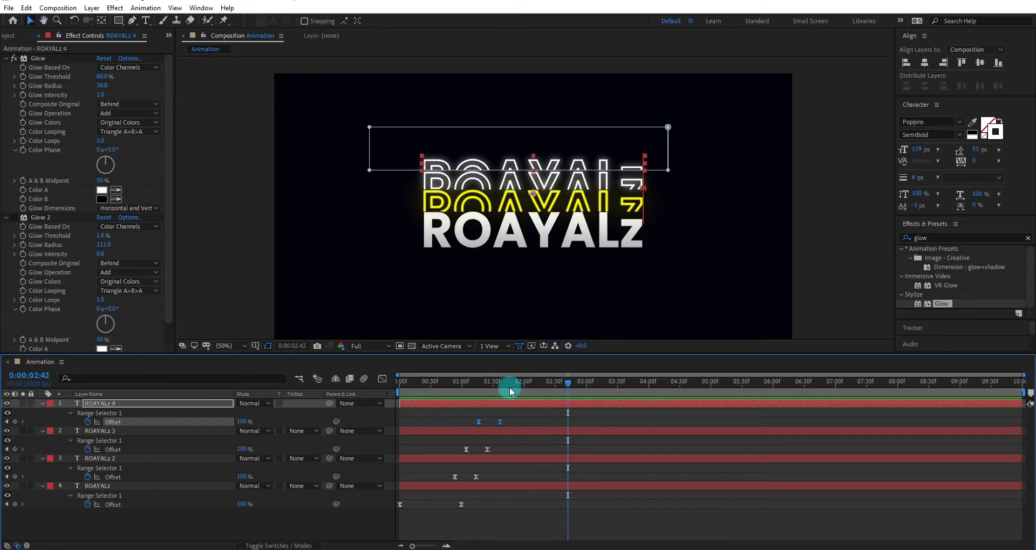
# End the work area at 0:00:02:42 and pre-compose all four text layers as "start animation".
pyautogui.press('n')
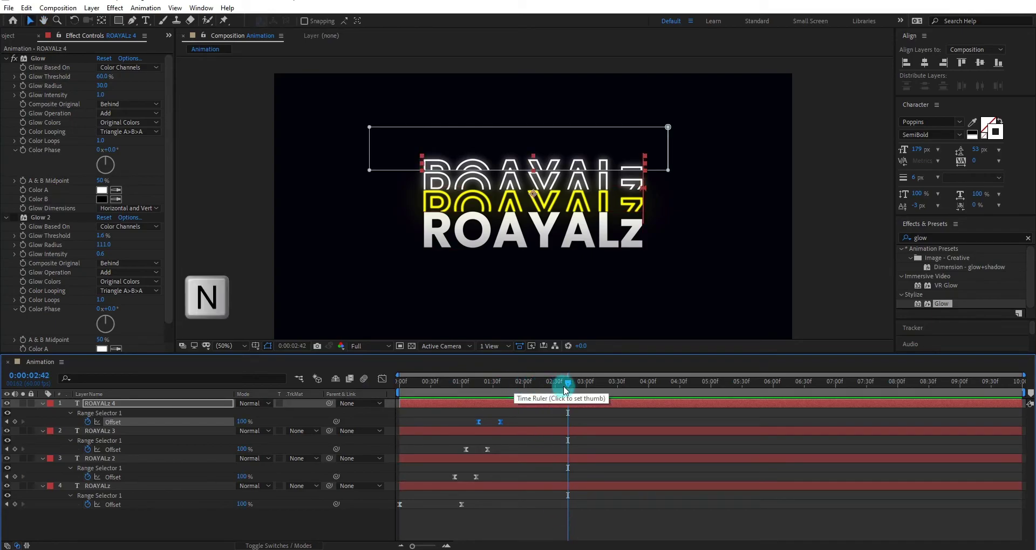
pyautogui.click(555, 384)
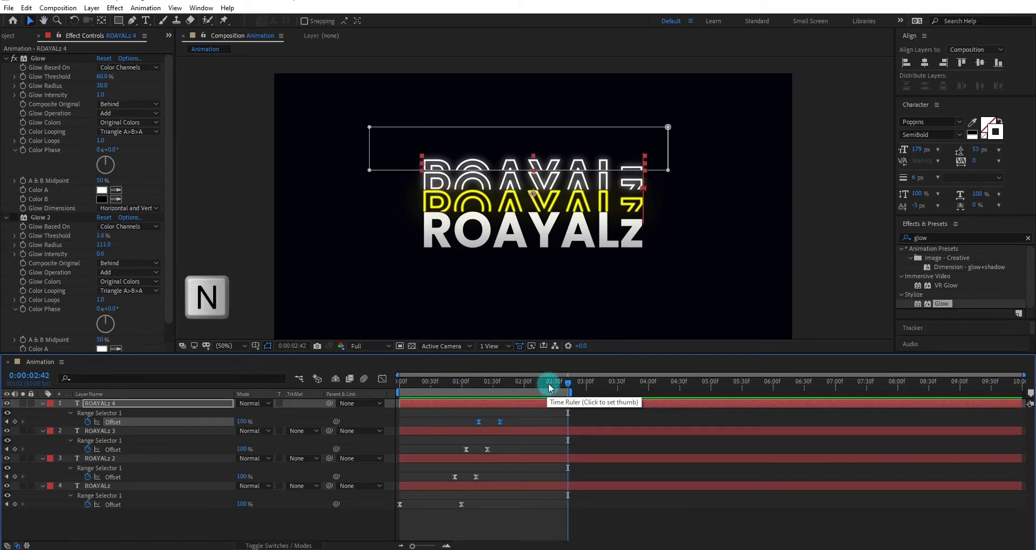
pyautogui.keyDown('shift'); pyautogui.click(137, 483); pyautogui.keyUp('shift')
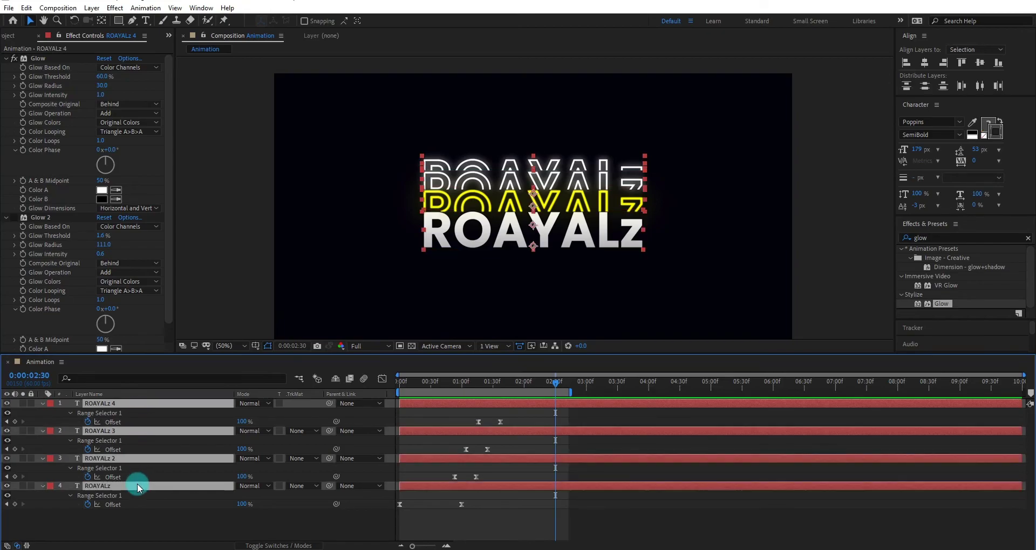
pyautogui.hotkey('ctrl', 'shift', 'c')
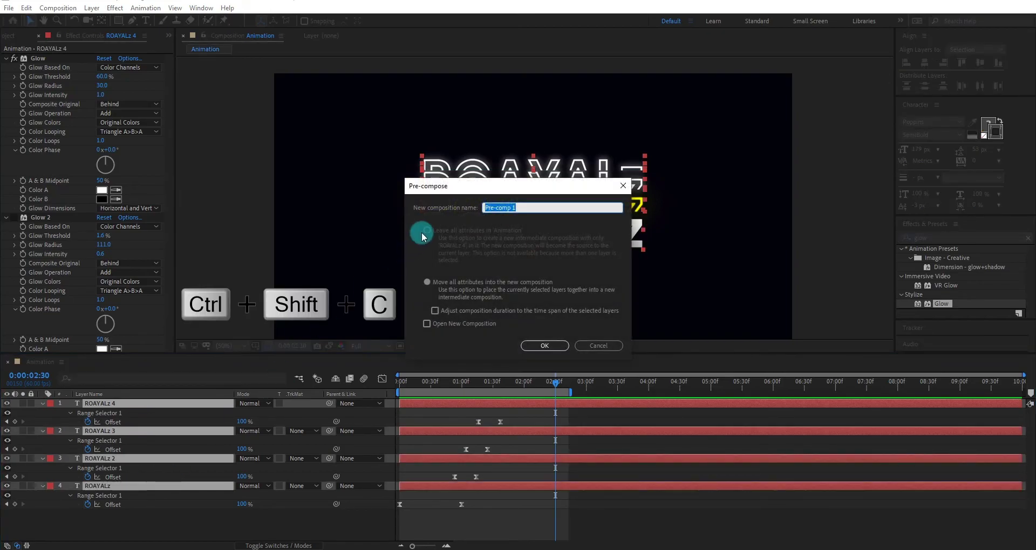
pyautogui.write('start animation')
pyautogui.press('Return')
# Trim the end of the start animation layer to 0:00:02:30 and extend the work area to about 5 seconds.
pyautogui.hotkey('alt', ']')
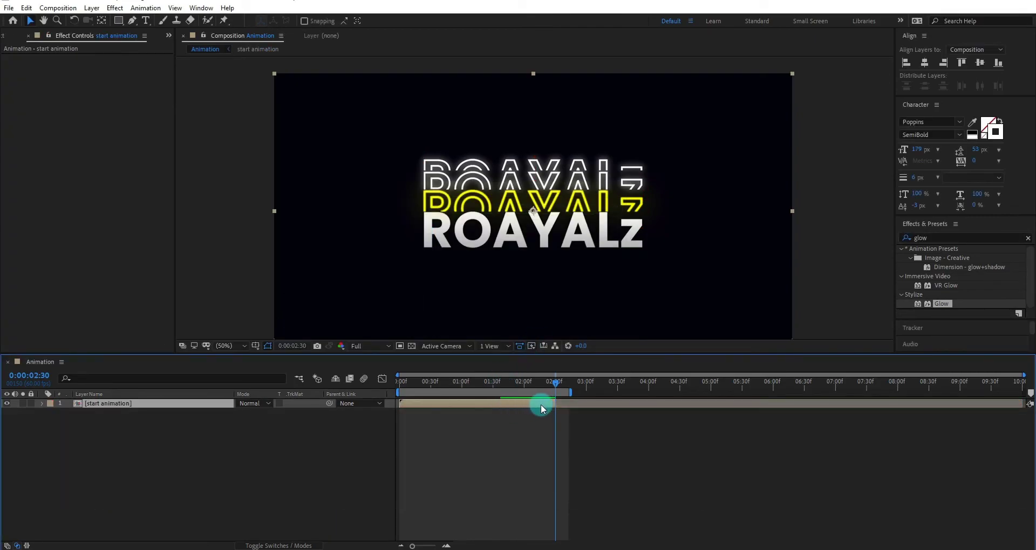
pyautogui.moveTo(571, 393); pyautogui.dragTo(710, 401)
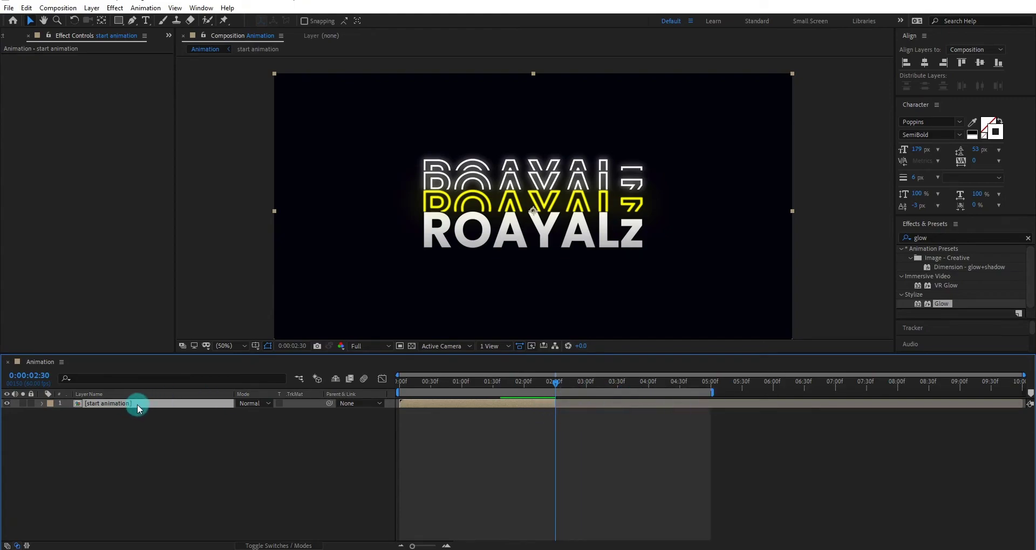
# Duplicate the start animation layer and time-reverse the copy.
pyautogui.hotkey('ctrl', 'd')
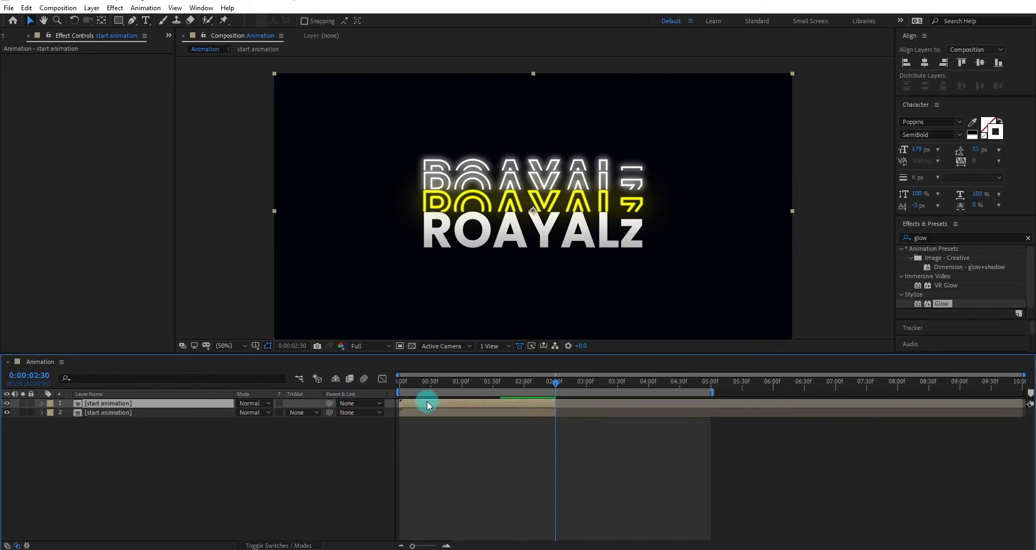
pyautogui.rightClick(465, 406)
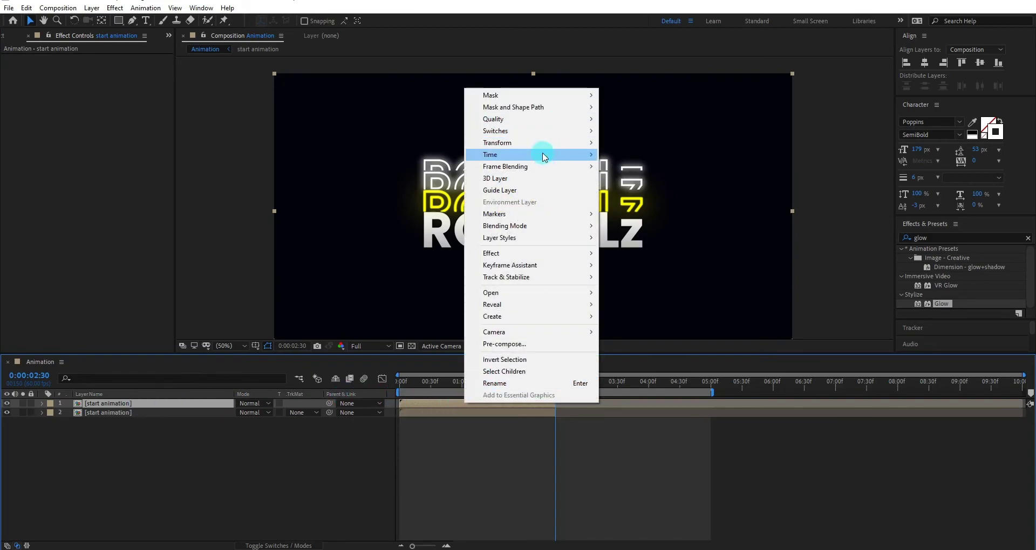
pyautogui.moveTo(553, 156)
pyautogui.click(659, 167)
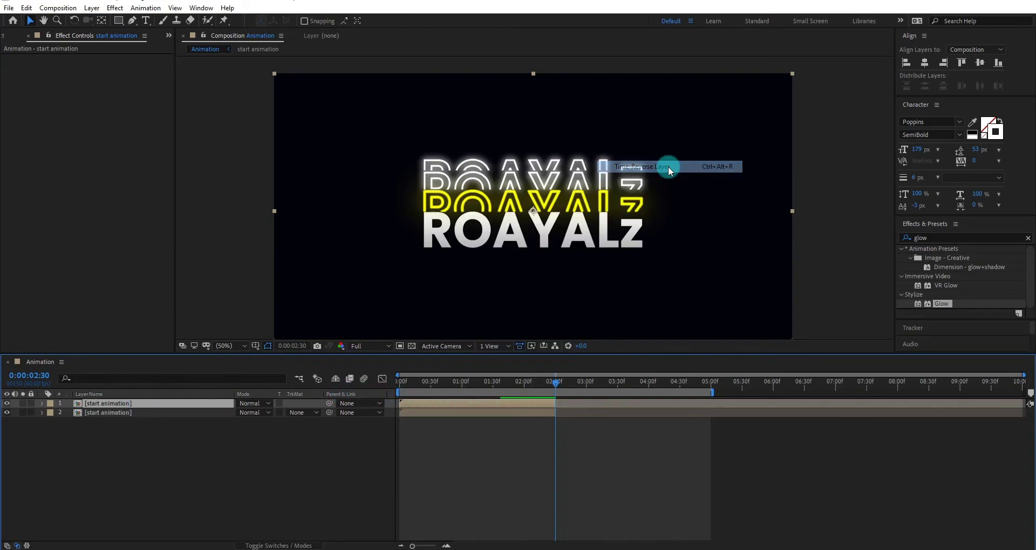
# Move the reversed start animation copy along the timeline so it begins at 0:00:02:30, where the original layer ends.
pyautogui.moveTo(438, 403); pyautogui.dragTo(576, 410)
pyautogui.click(562, 408)
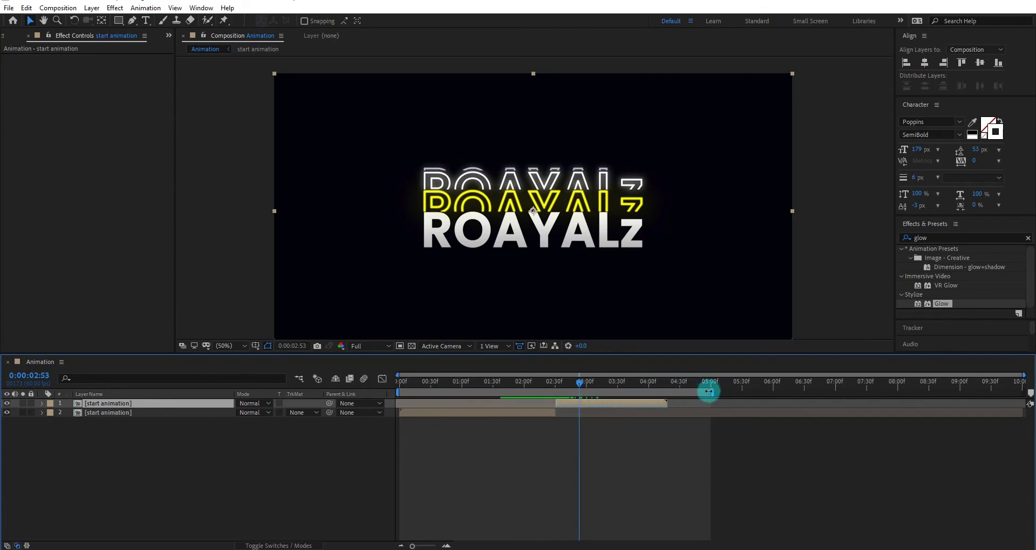